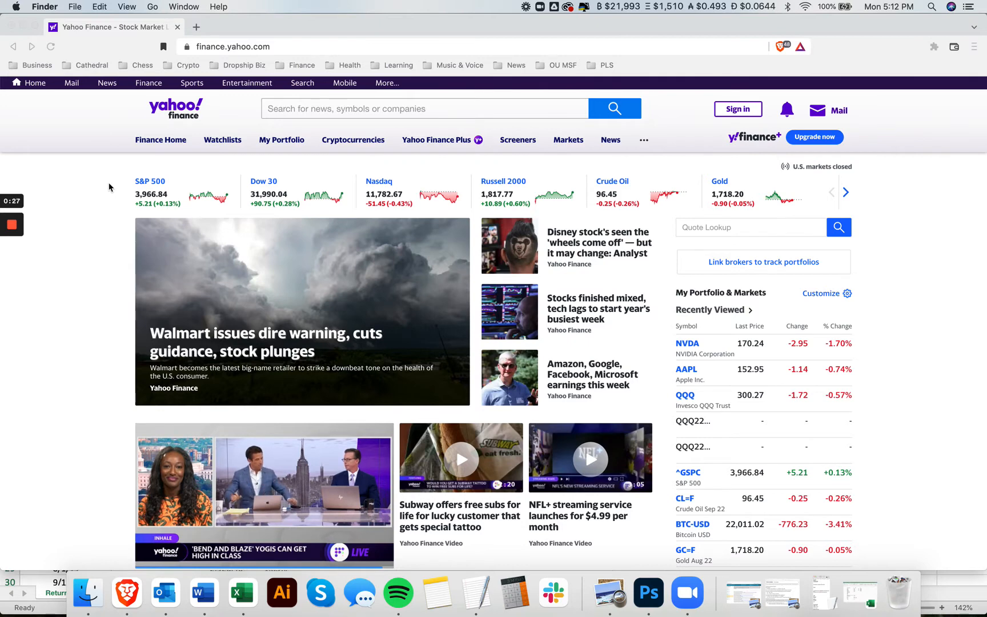
# - Search for NVD and open the NVIDIA Corporation (NVDA) quote page
pyautogui.click(347, 109)
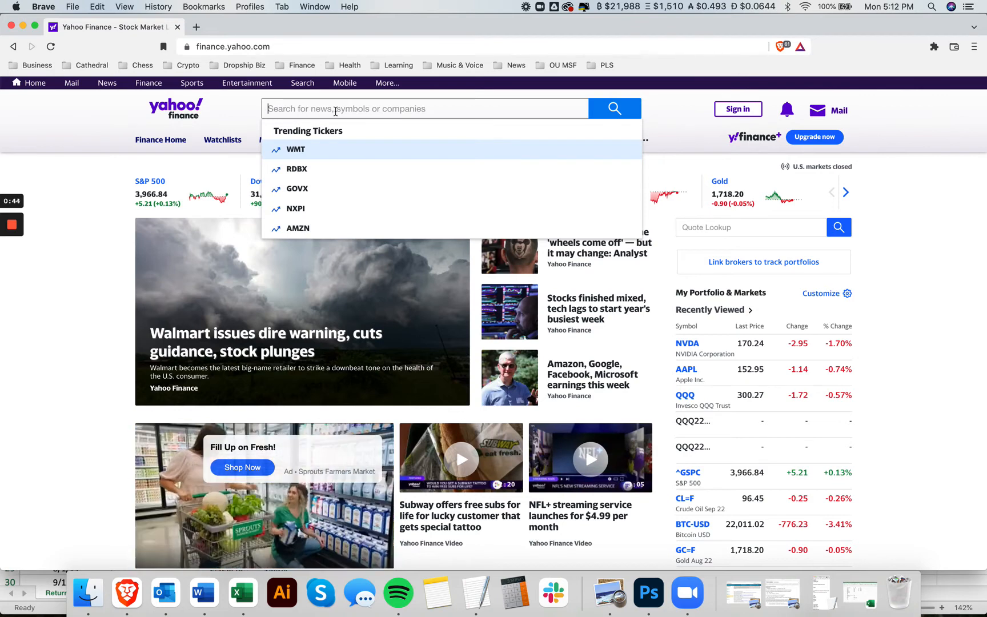
pyautogui.write('NVD')
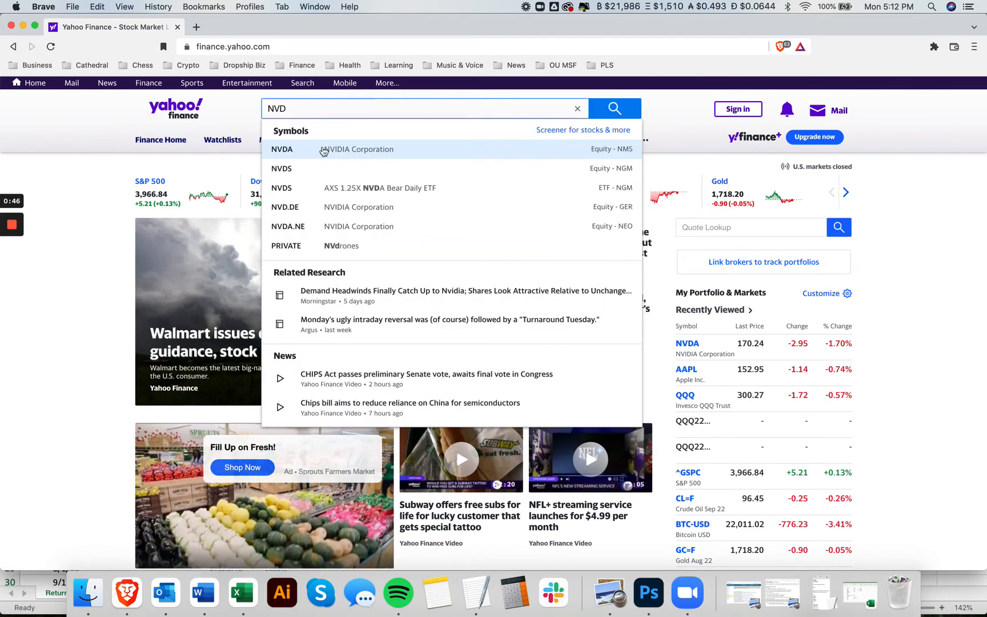
pyautogui.click(308, 155)
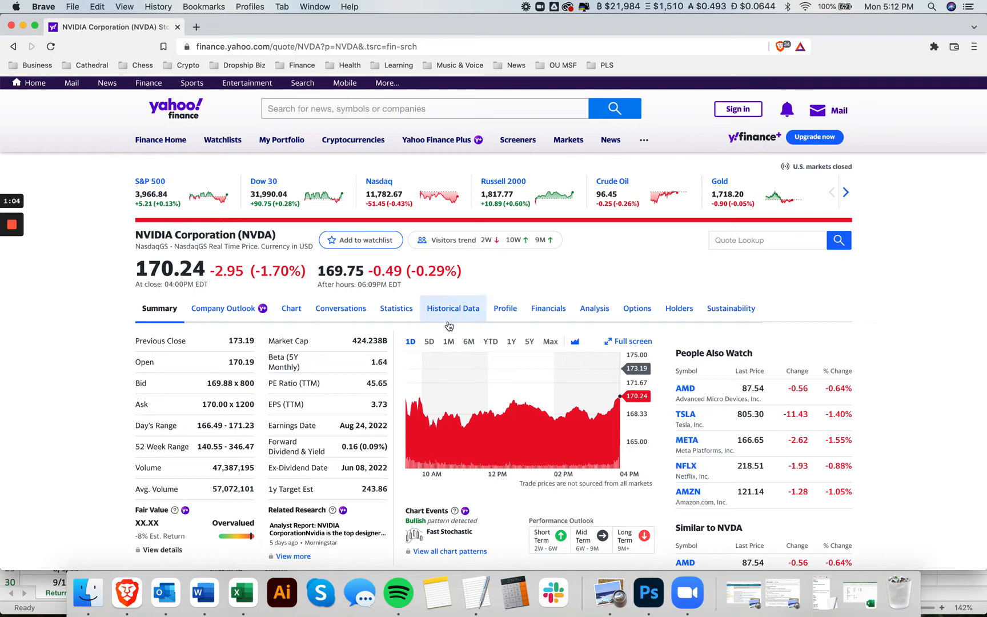
# - View NVIDIA's price chart over longer ranges such as 1M and YTD, and return it to 1D
pyautogui.click(430, 343)
pyautogui.click(469, 342)
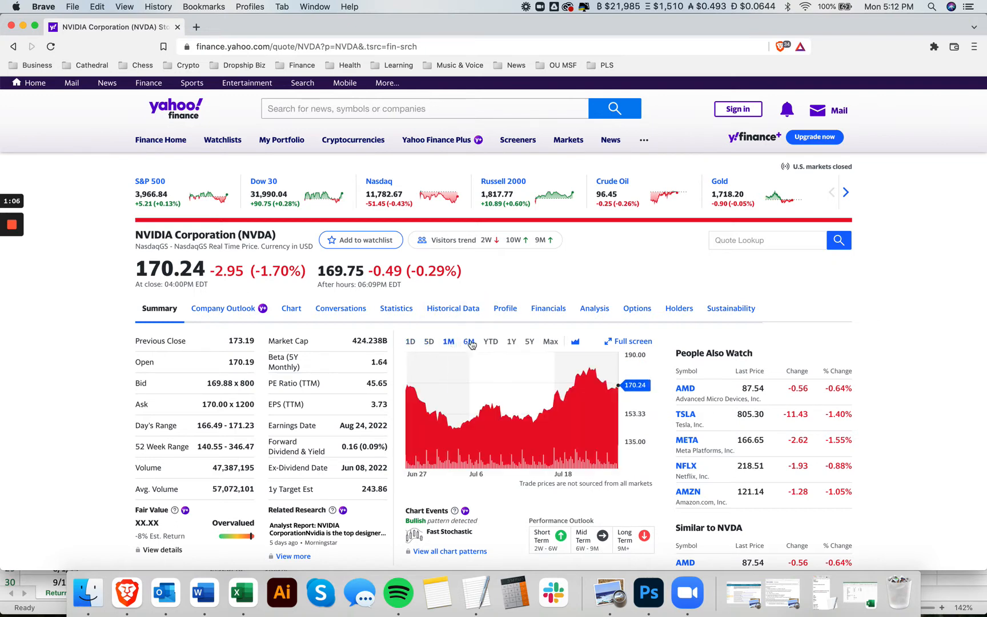
pyautogui.click(491, 342)
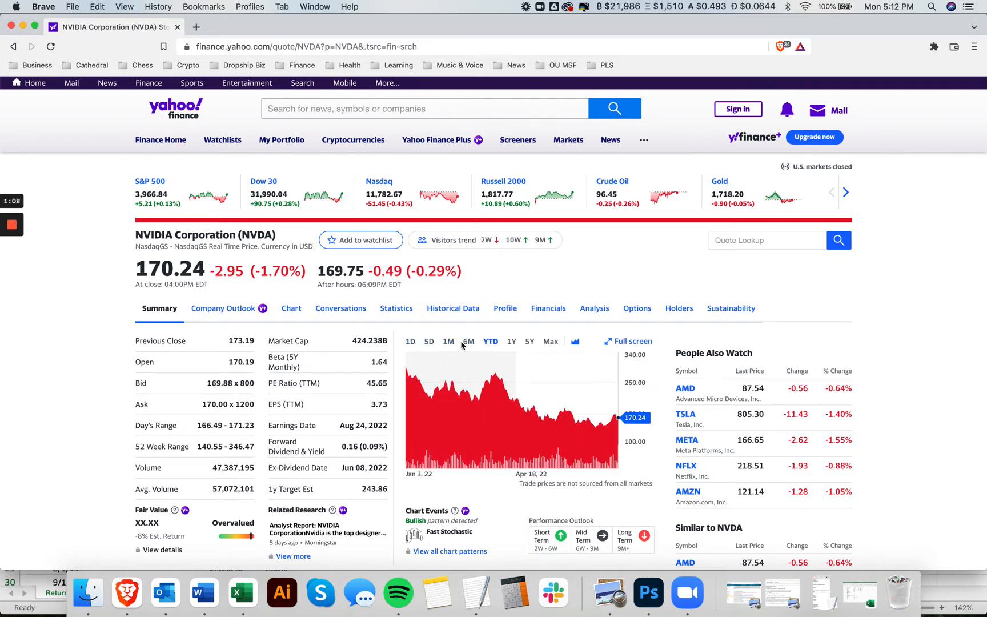
pyautogui.click(411, 342)
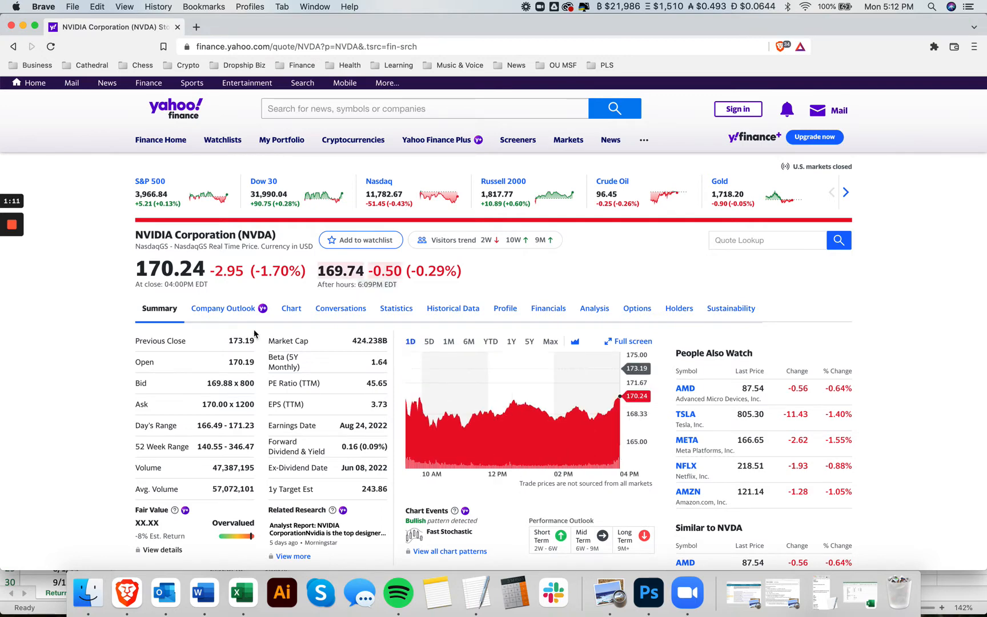
# - Show NVIDIA's historical prices for a five-year period at monthly frequency
pyautogui.click(451, 309)
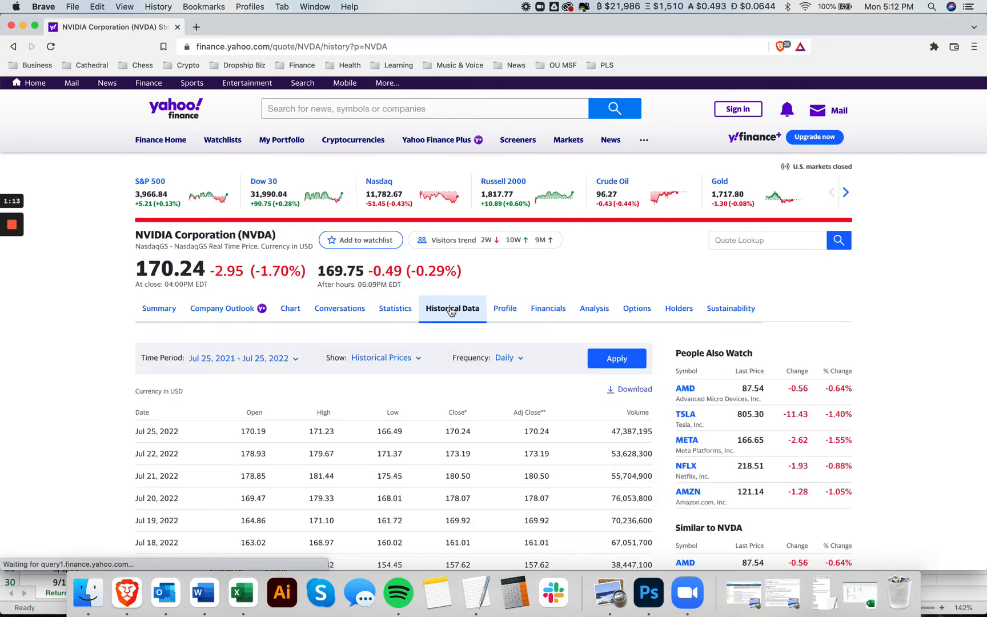
pyautogui.click(254, 360)
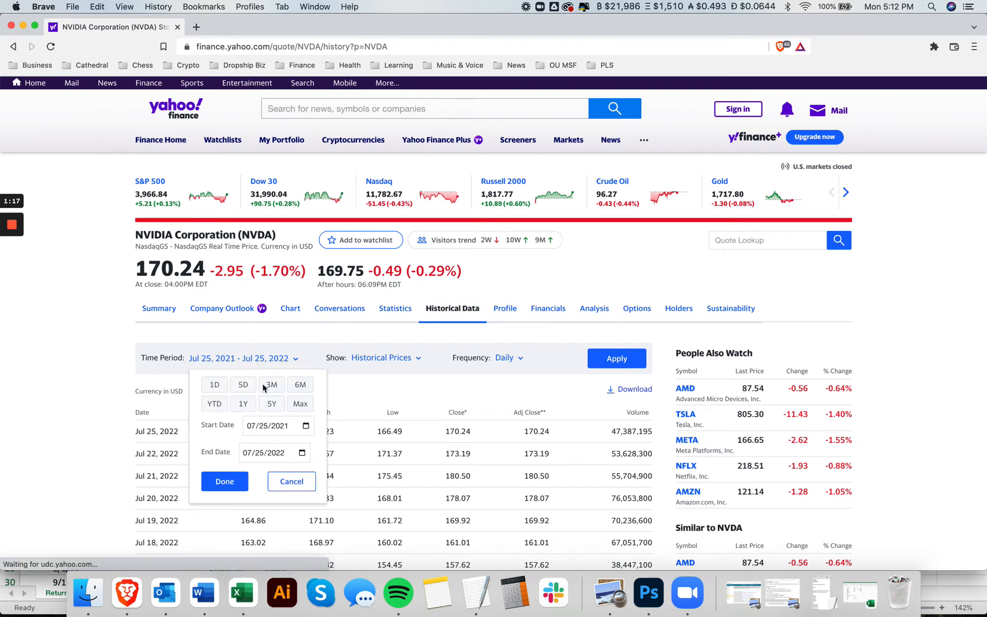
pyautogui.click(273, 405)
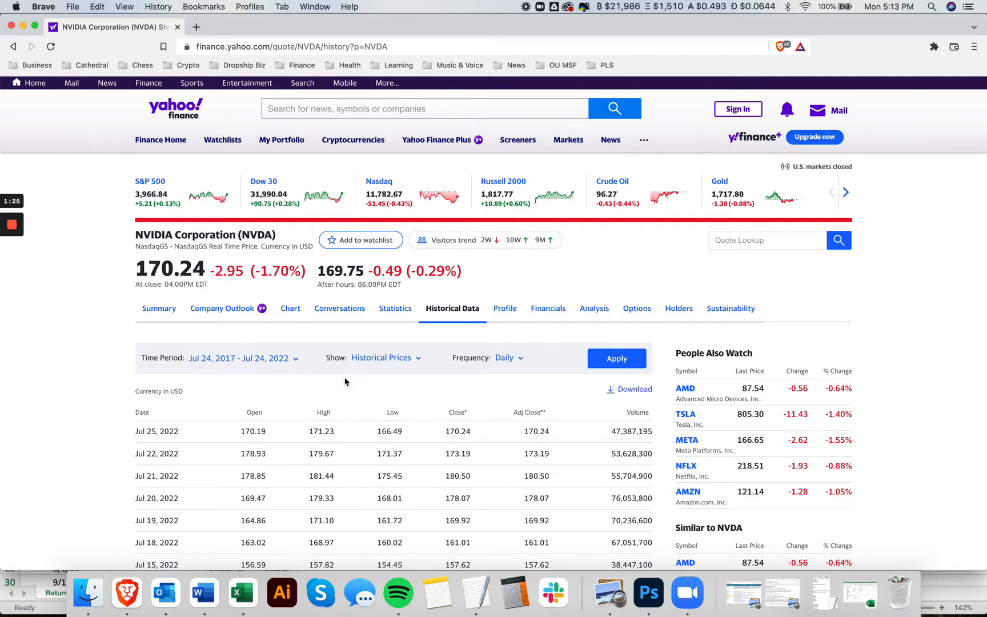
pyautogui.click(519, 359)
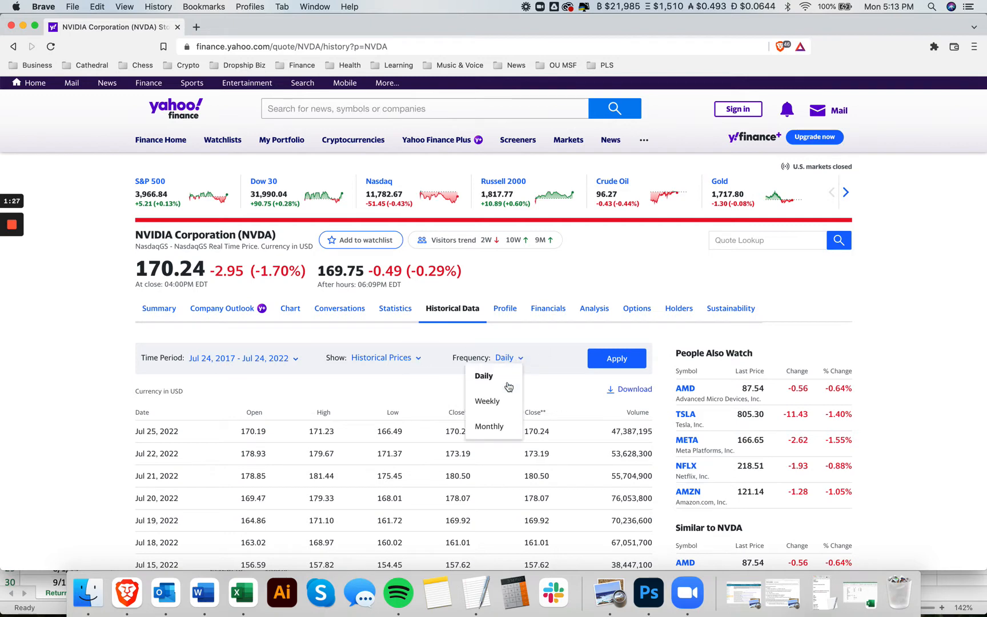
pyautogui.click(490, 427)
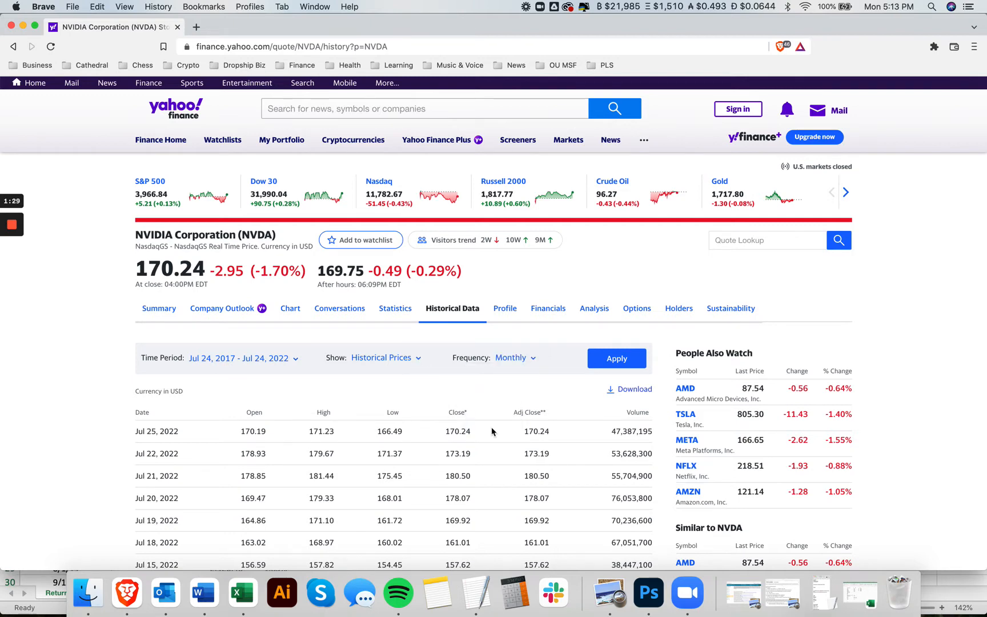
pyautogui.click(621, 359)
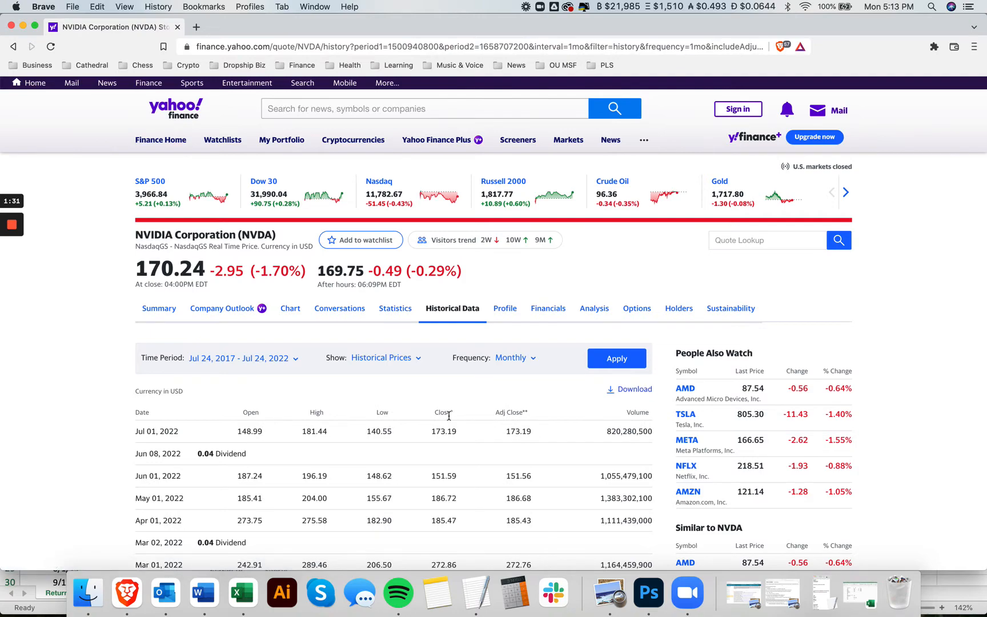
# - Look over the monthly price table and download it as NVDA (2) to the Downloads folder
pyautogui.scroll(-10, 263, 417)
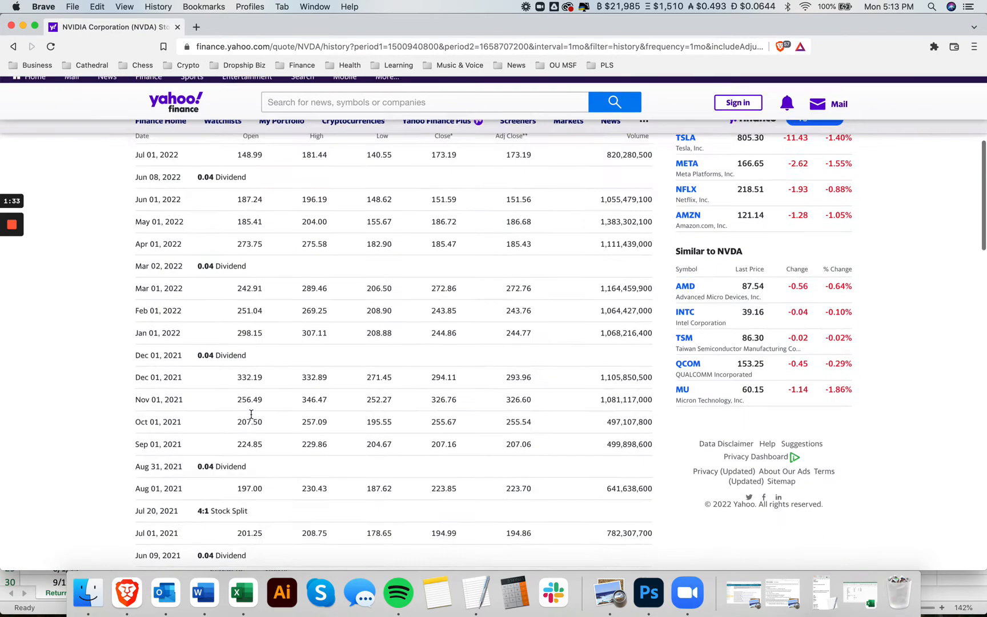
pyautogui.scroll(9, 254, 415)
pyautogui.scroll(2, 252, 419)
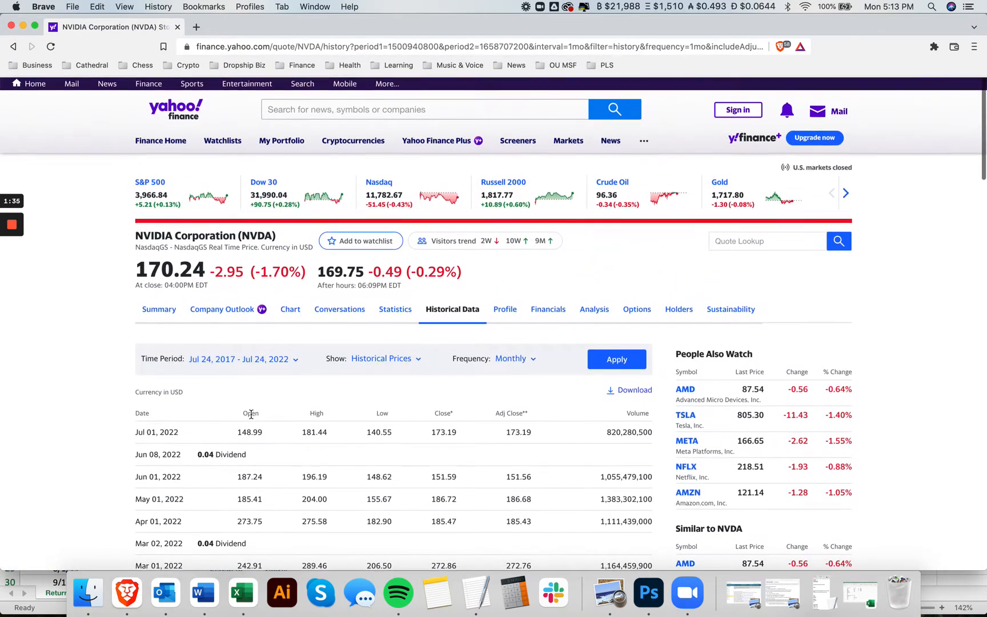
pyautogui.click(636, 391)
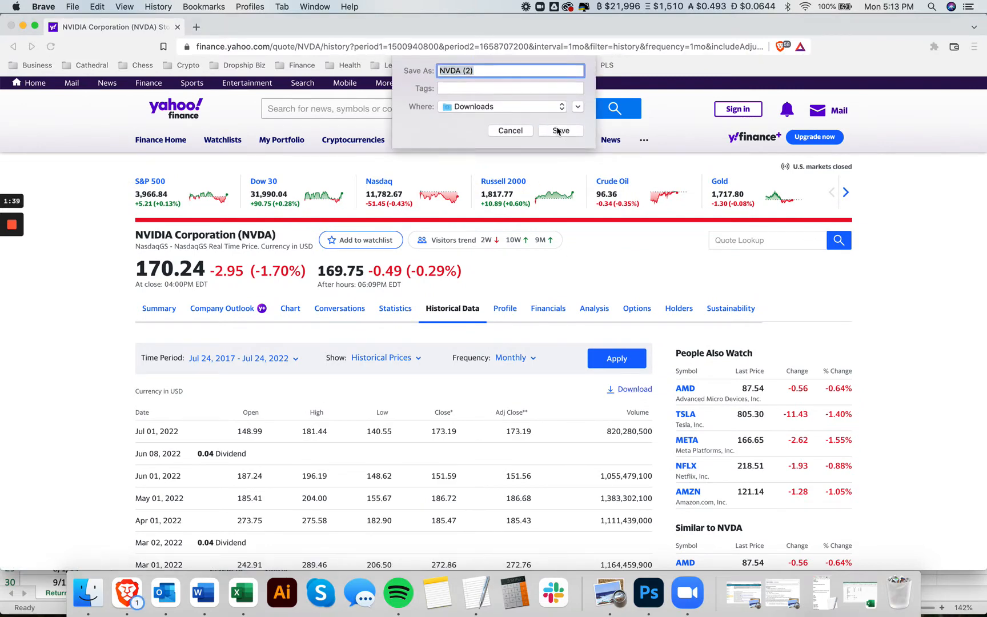
pyautogui.click(558, 131)
# - Open NVDA (2).csv from the Downloads folder in Excel and enlarge its window
pyautogui.click(89, 593)
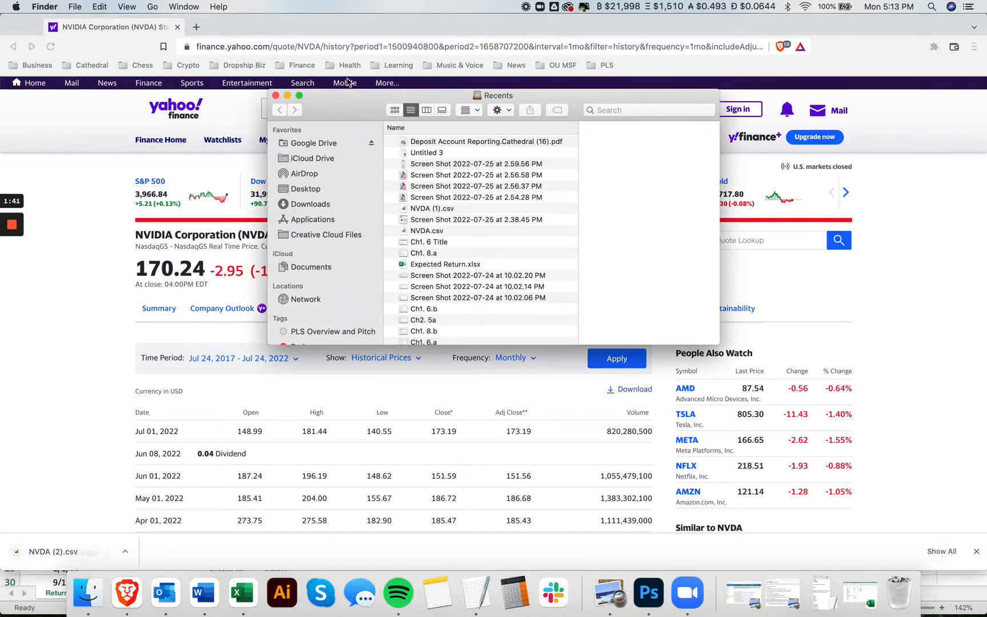
pyautogui.click(310, 204)
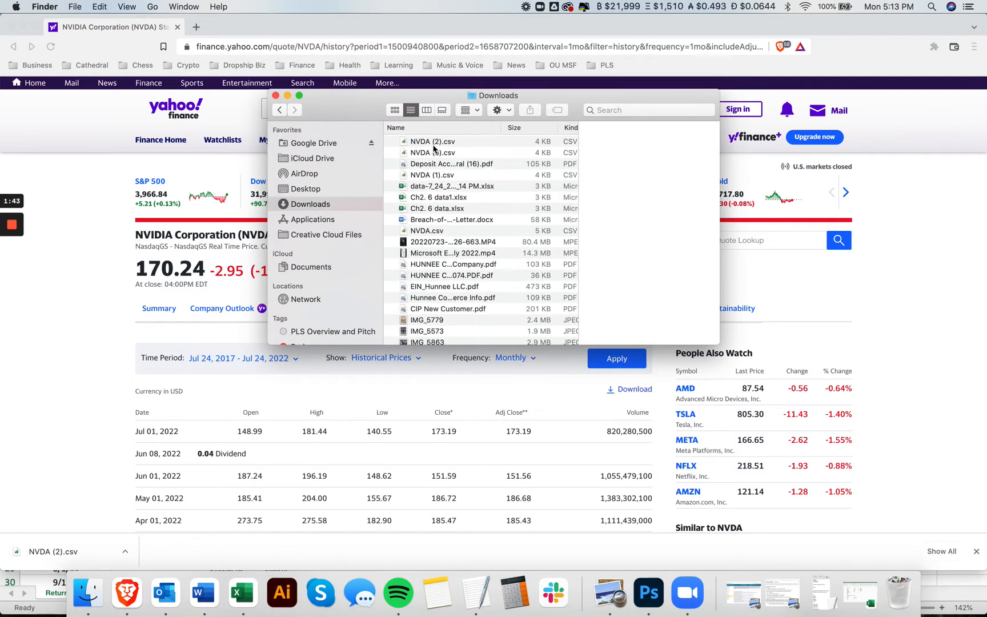
pyautogui.moveTo(436, 143); pyautogui.dragTo(243, 593)
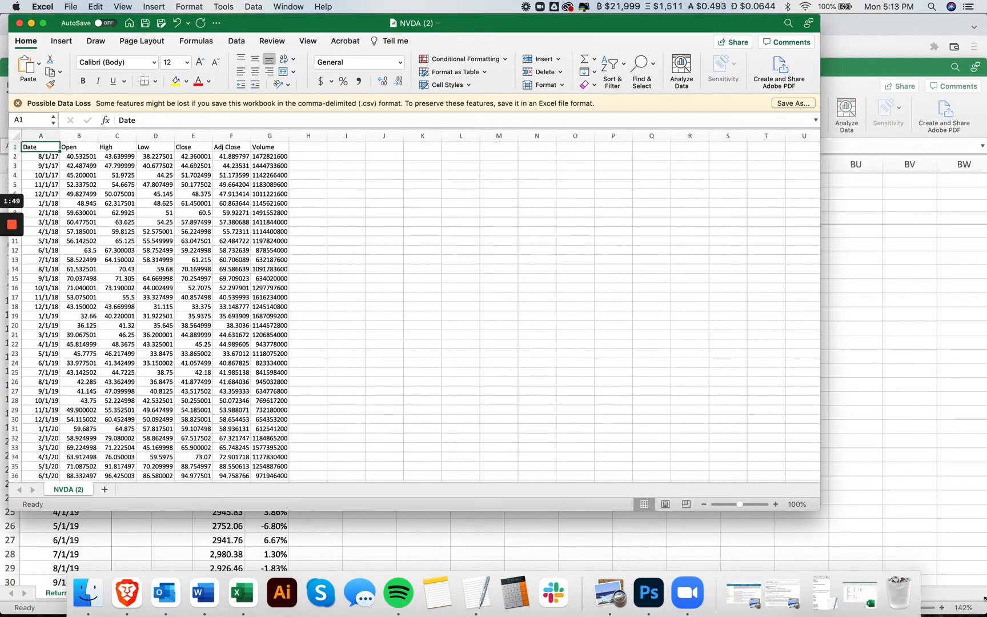
pyautogui.doubleClick(819, 508)
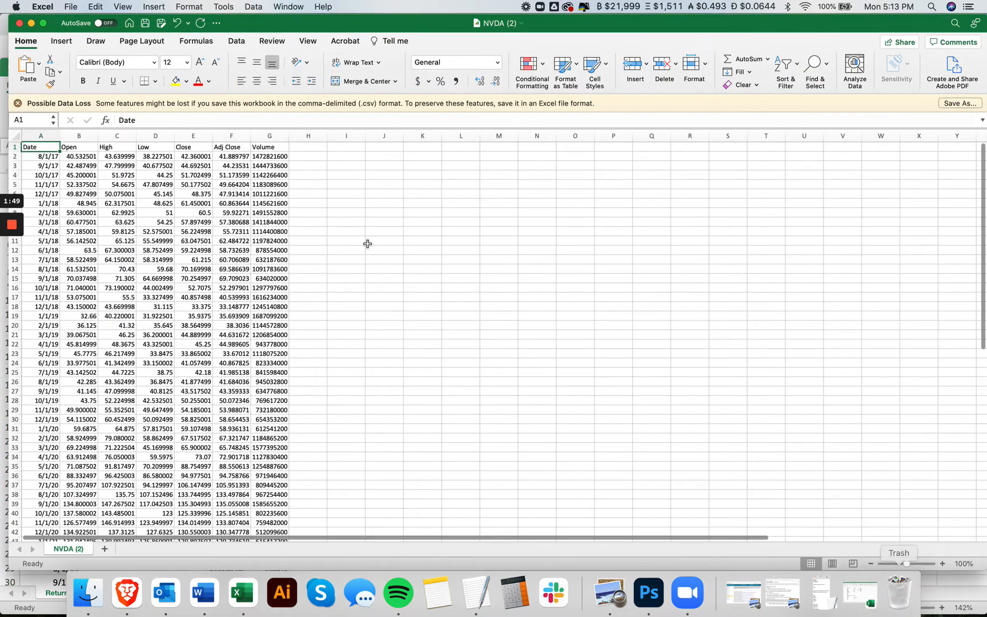
# - Check the span of monthly dates in A2:A61 of the price file
pyautogui.click(43, 156)
pyautogui.scroll(-2, 46, 159)
pyautogui.scroll(-12, 46, 159)
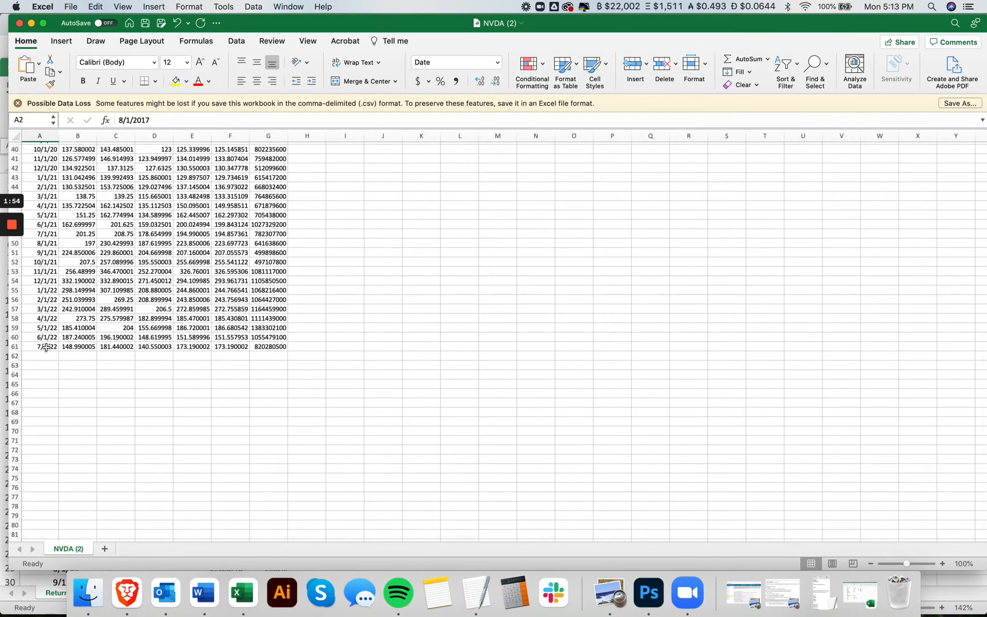
pyautogui.keyDown('shift'); pyautogui.click(49, 346); pyautogui.keyUp('shift')
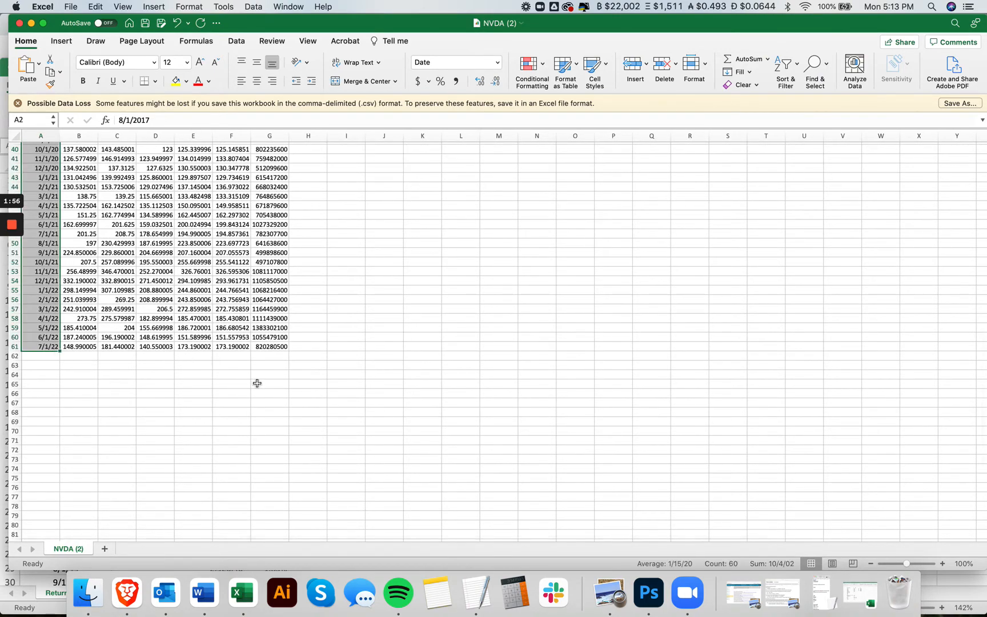
pyautogui.scroll(13, 257, 383)
pyautogui.click(321, 269)
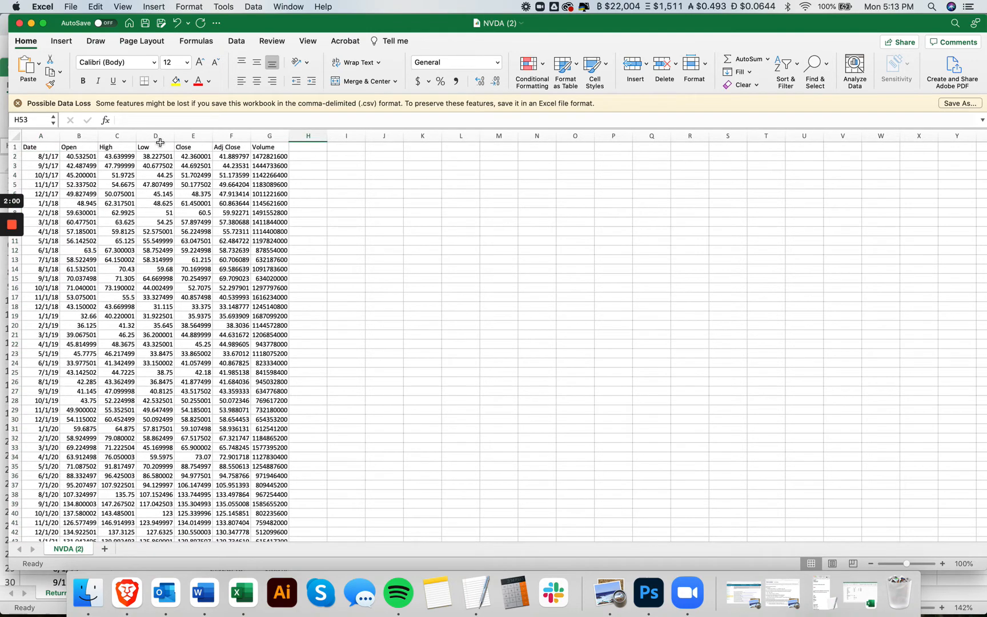
# - Copy the Adj Close prices in F2:F61, leaving out the header
pyautogui.click(230, 155)
pyautogui.hotkey('ctrl', 'shift', 'Down')
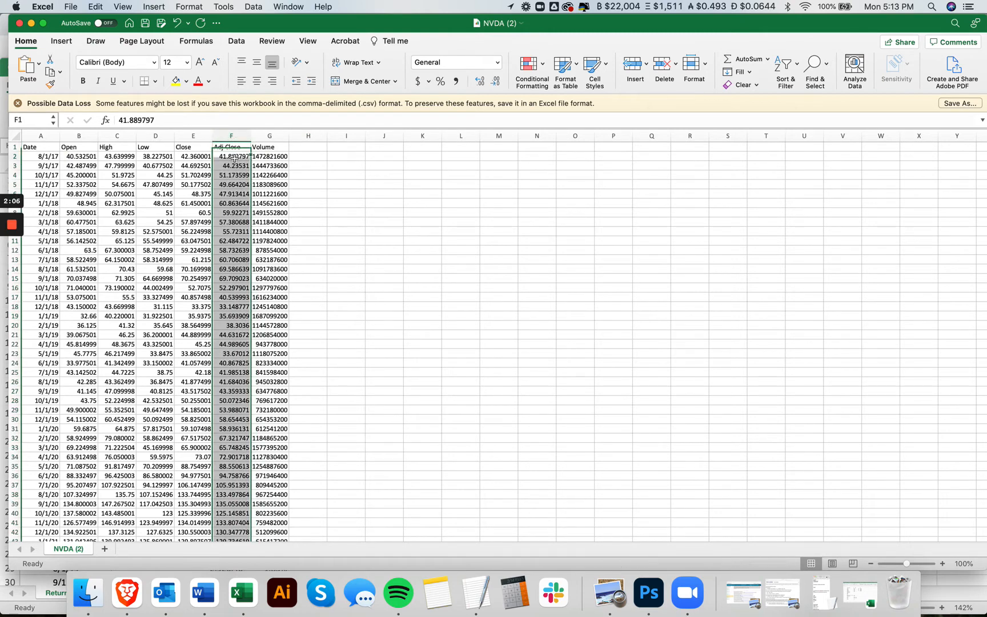
pyautogui.moveTo(234, 157); pyautogui.dragTo(233, 504)
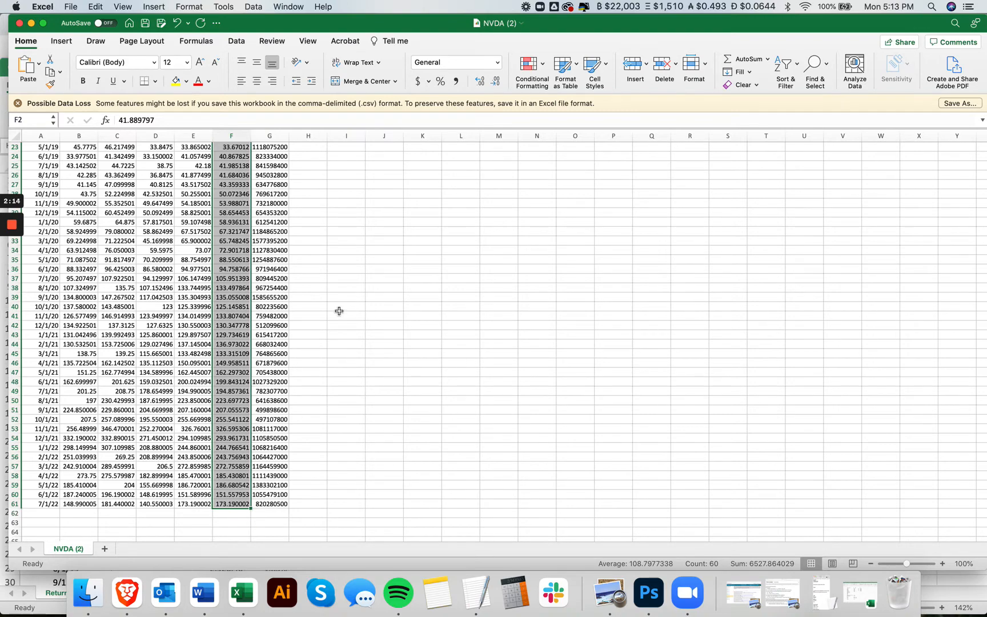
pyautogui.scroll(8, 337, 309)
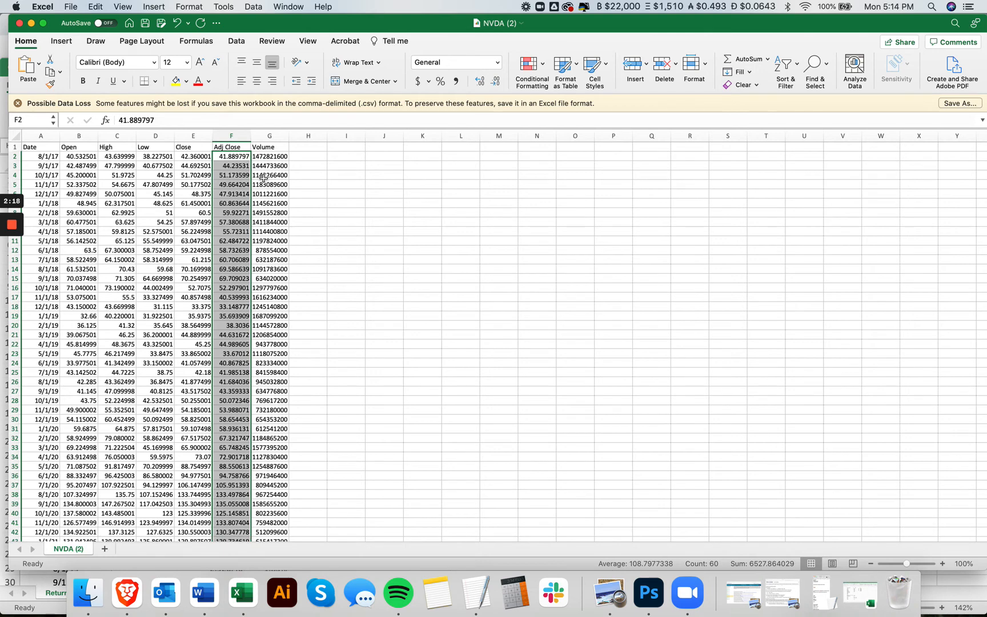
pyautogui.press('super+c')
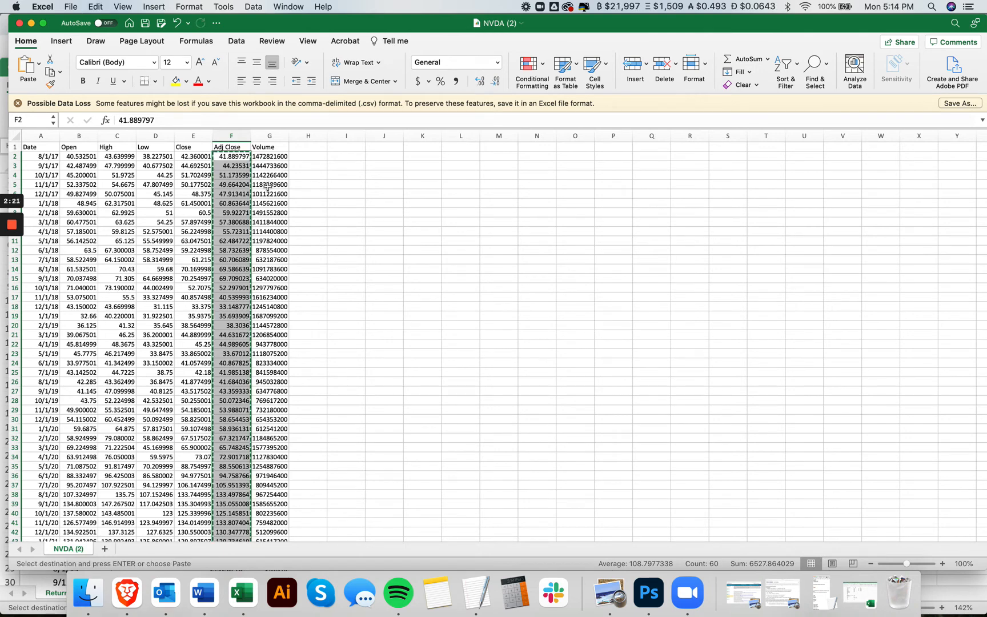
# - Minimize the NVDA (2) file and bring up the Returns sheet of the Expected Return workbook
pyautogui.click(21, 24)
pyautogui.moveTo(259, 68); pyautogui.dragTo(278, 7)
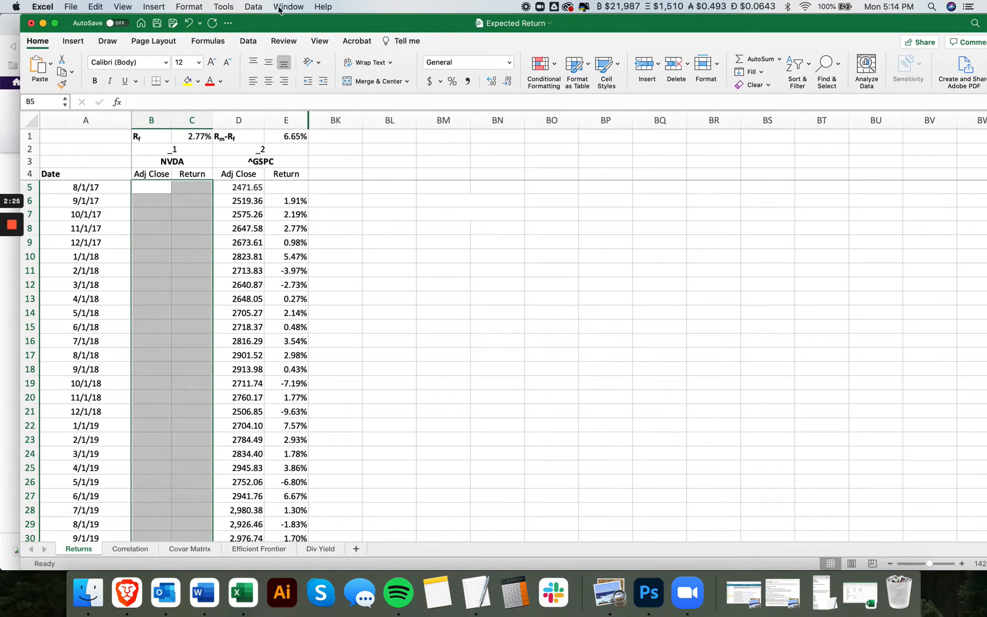
pyautogui.click(359, 279)
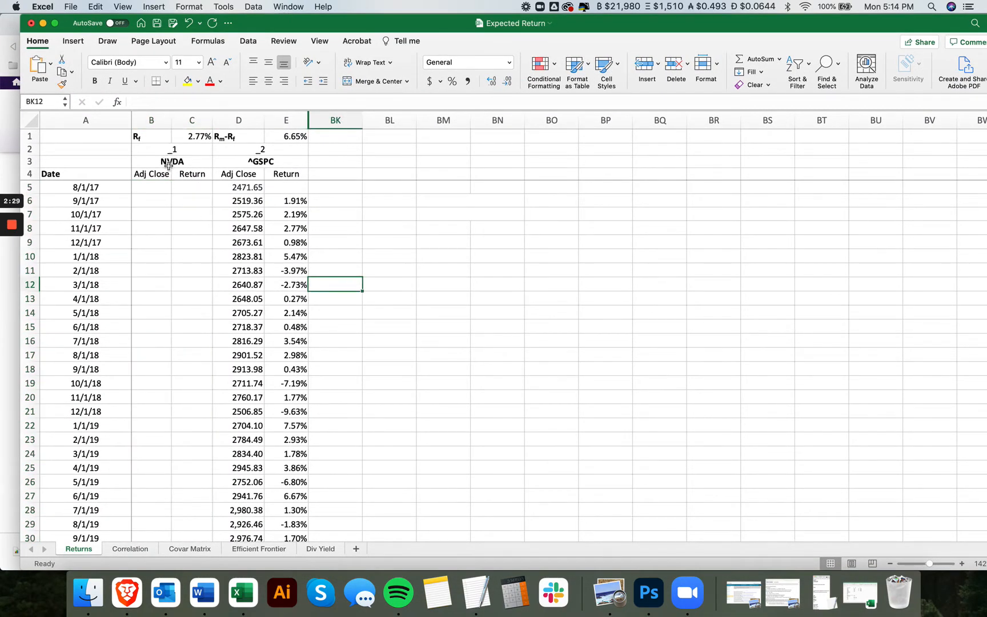
# - Review the ^GSPC heading, the risk-free rate in C1, the market risk premium in E1 and the monthly ^GSPC returns
pyautogui.click(284, 166)
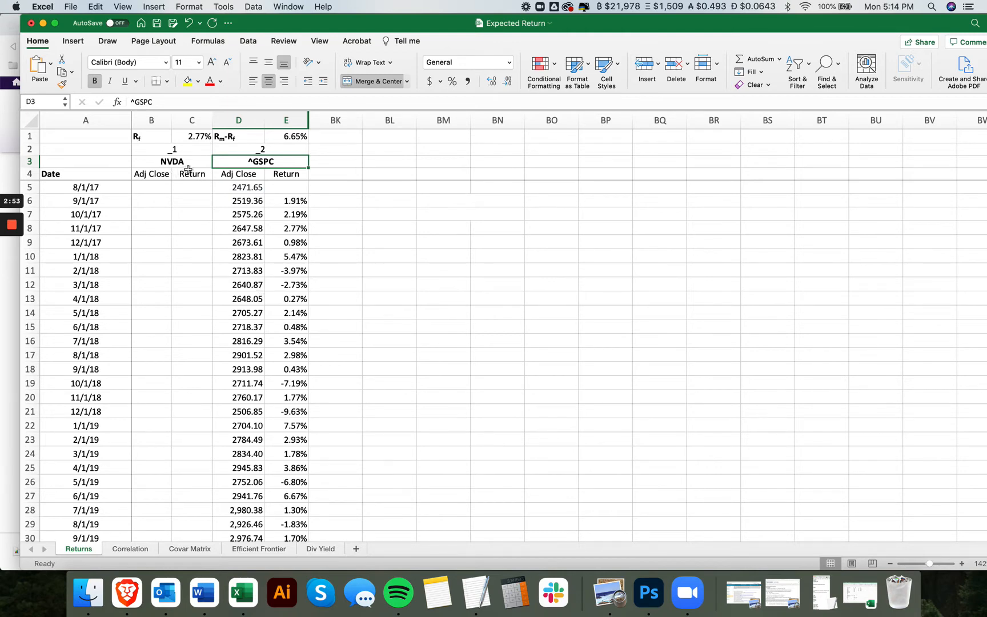
pyautogui.click(186, 136)
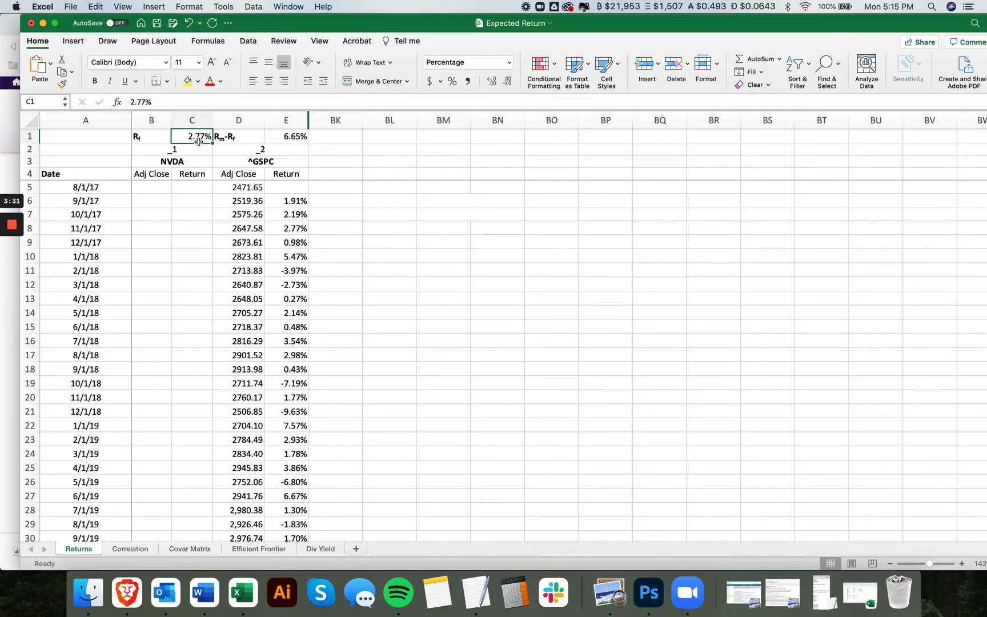
pyautogui.click(298, 133)
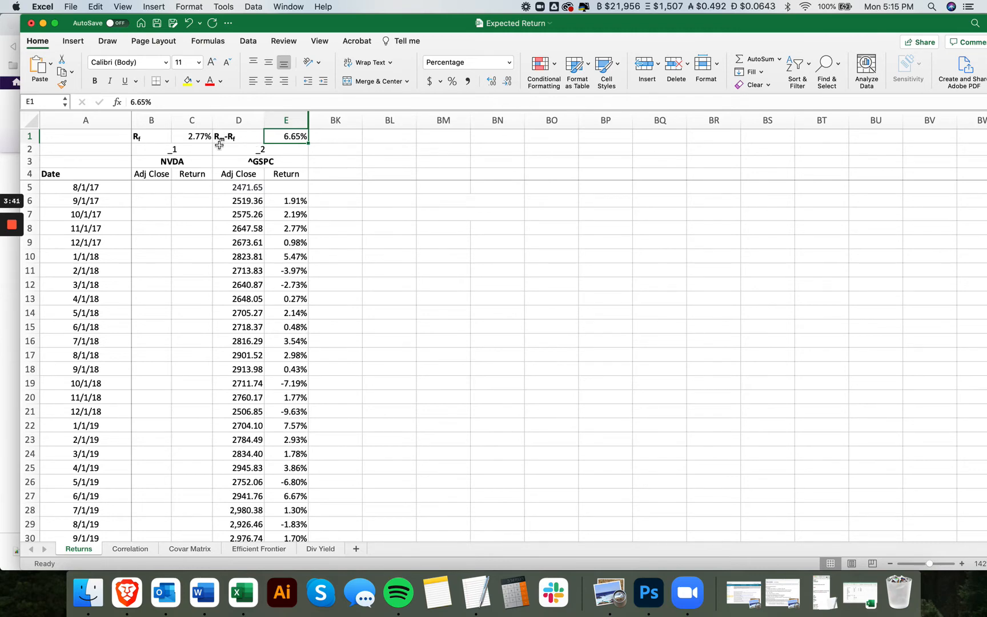
pyautogui.scroll(-5, 284, 231)
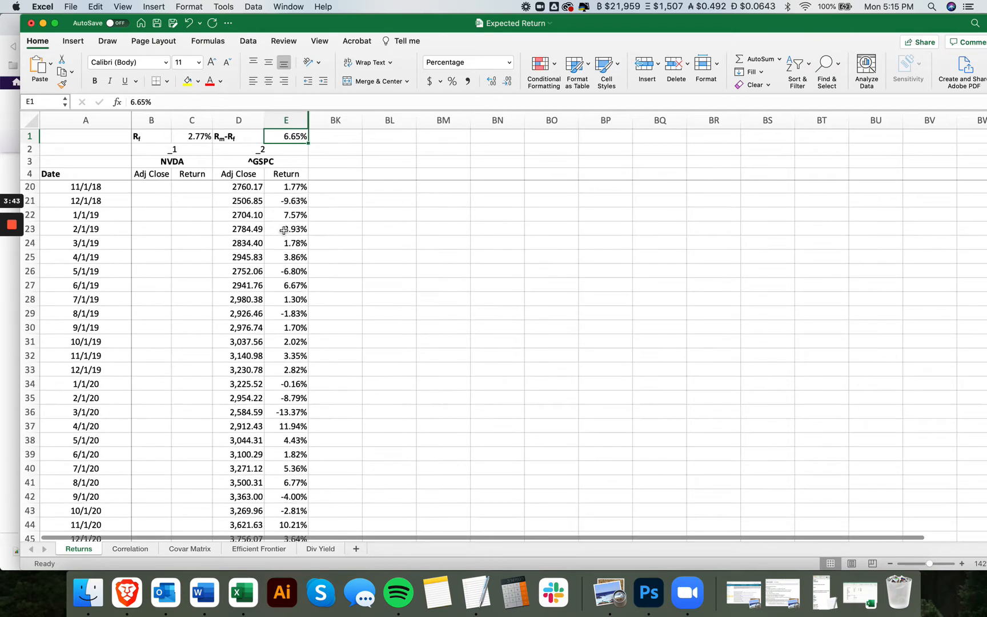
pyautogui.scroll(5, 283, 230)
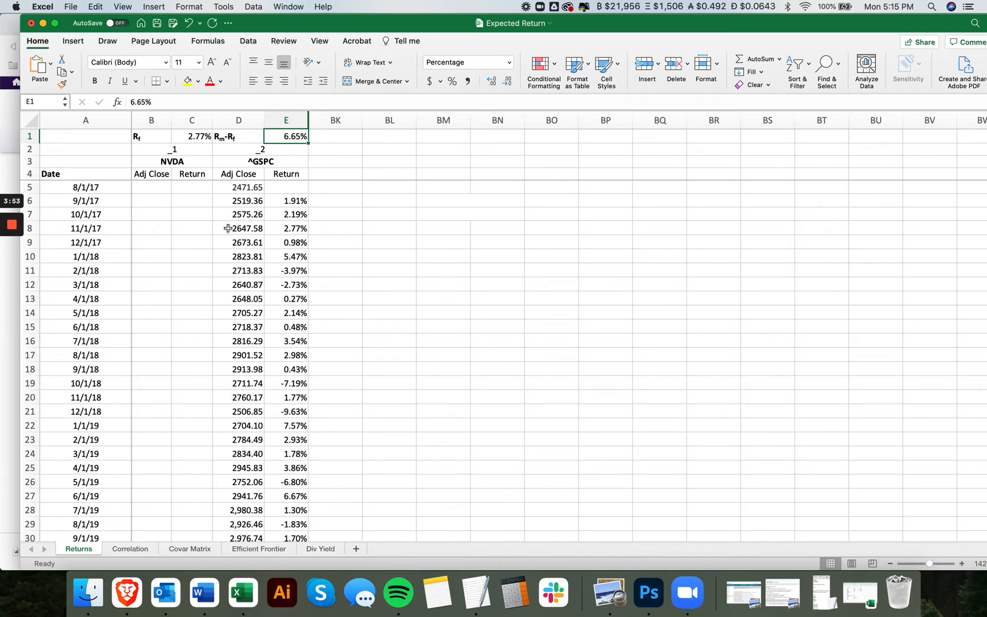
# - Paste the copied prices into the NVDA Adj Close column from B5 and check that they reach the 7/1/22 row
pyautogui.click(144, 190)
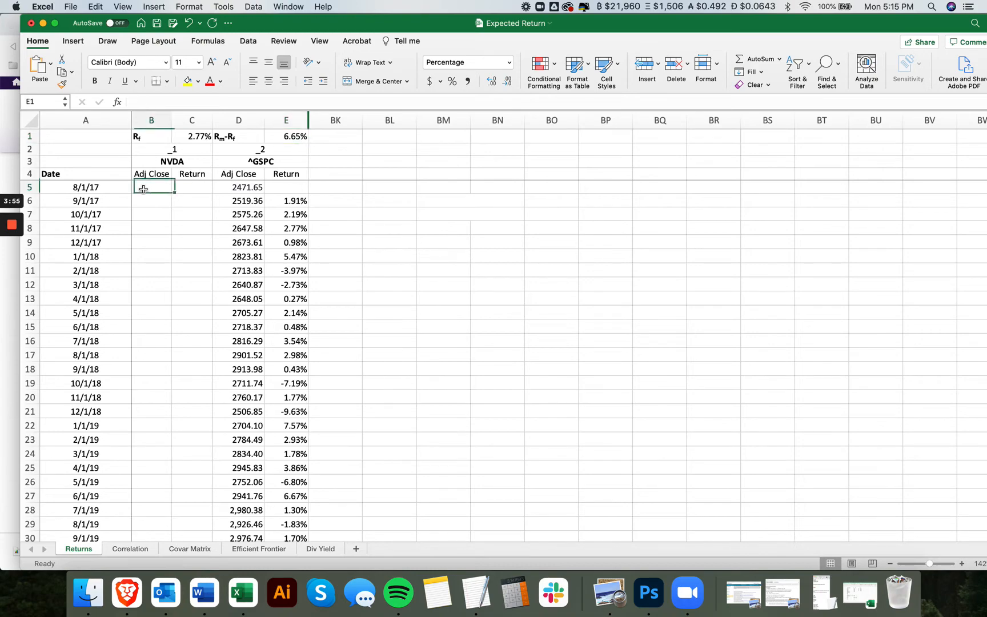
pyautogui.press('super+v')
pyautogui.scroll(-15, 148, 227)
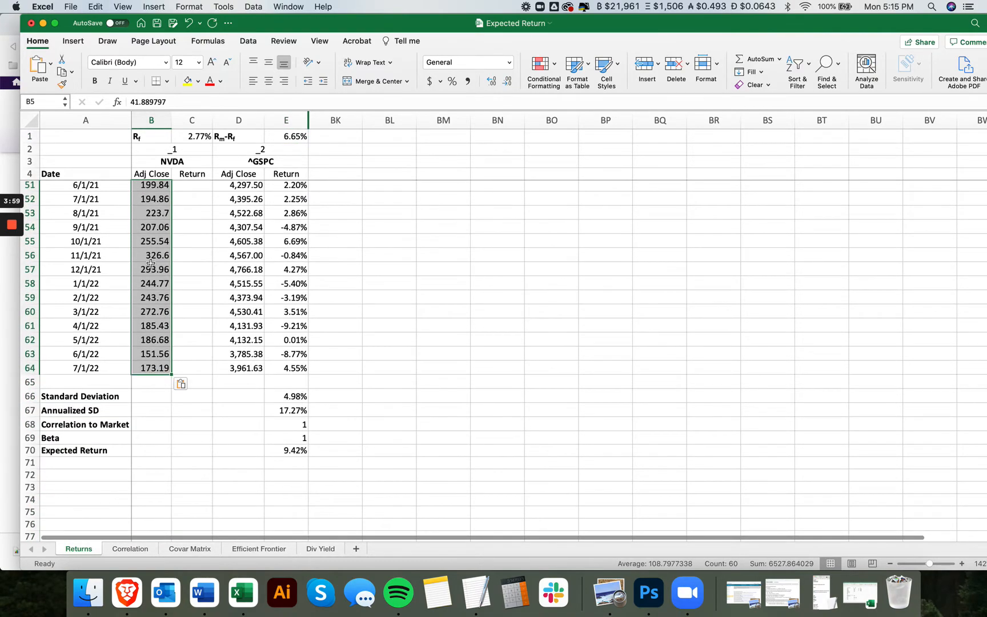
# - Calculate NVDA's first monthly log return in C6 with the formula =LN(B6/B5)
pyautogui.scroll(15, 150, 263)
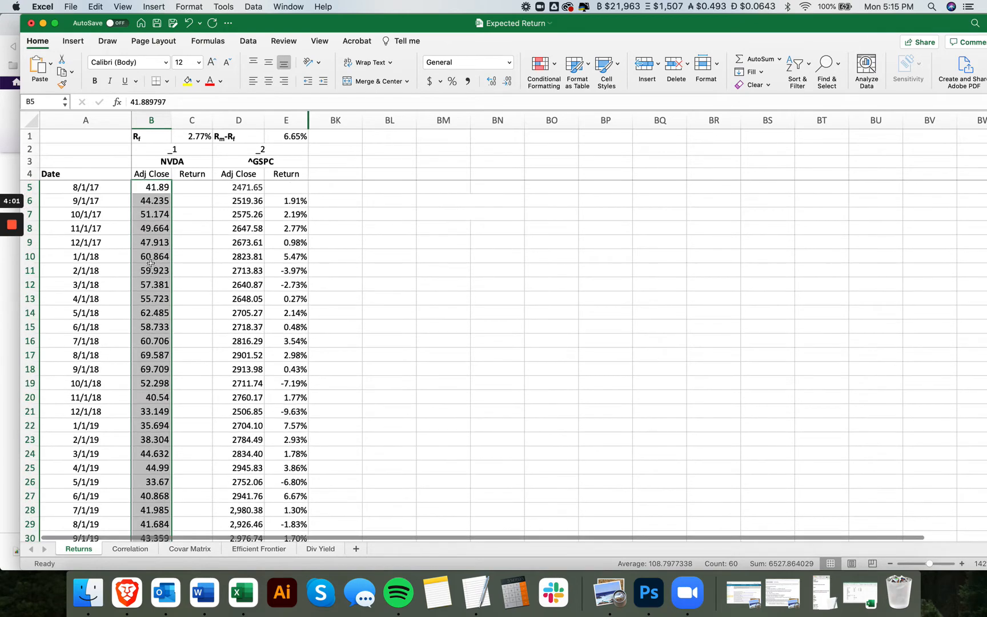
pyautogui.click(184, 200)
pyautogui.write('=ln')
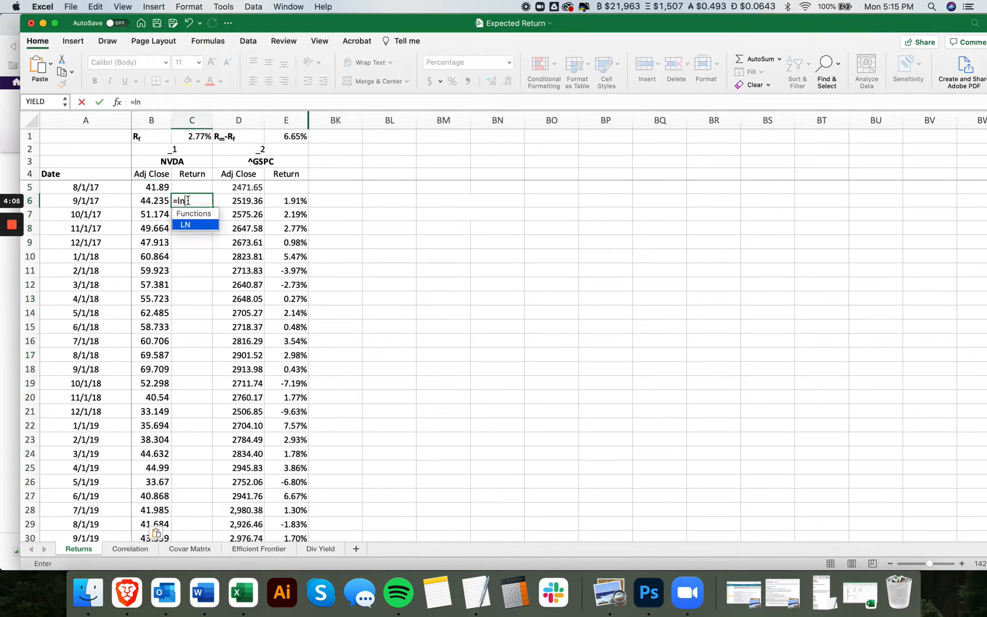
pyautogui.write('(')
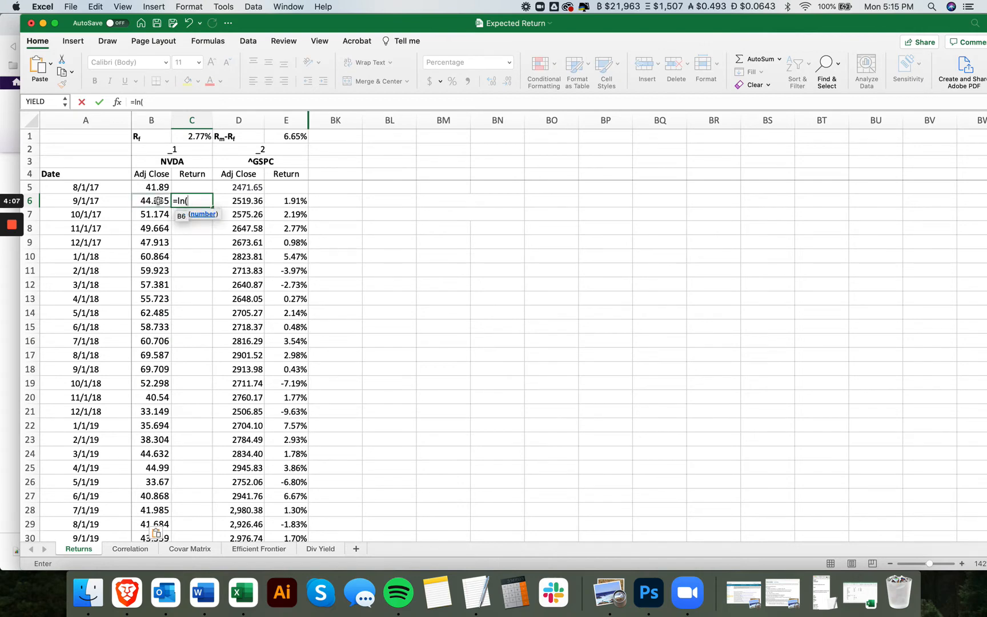
pyautogui.click(158, 201)
pyautogui.write('/')
pyautogui.click(156, 187)
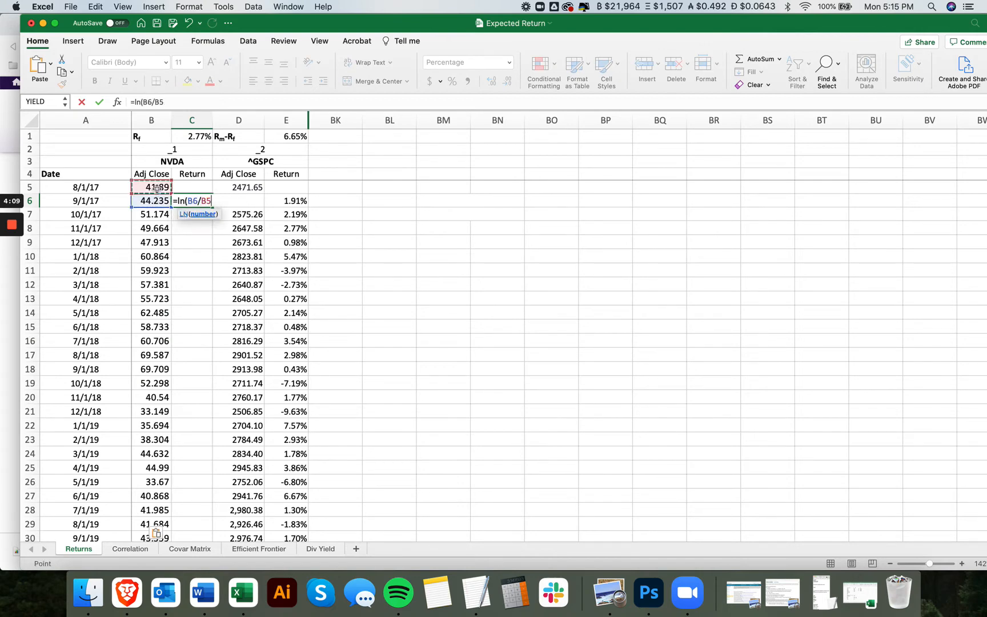
pyautogui.press('Return')
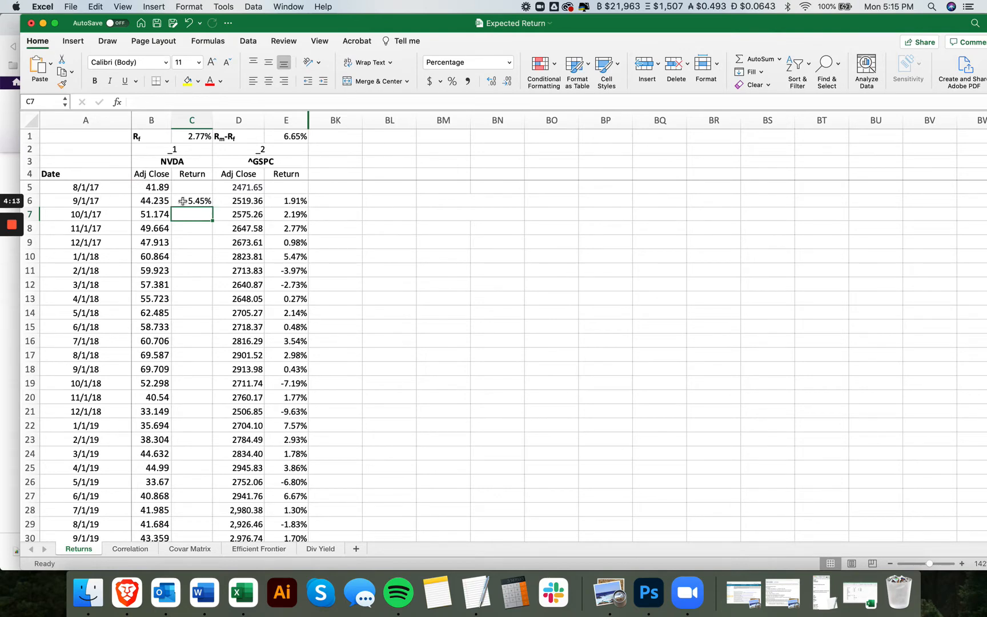
# - Fill the return formula from C6 down to the 7/1/22 row in C64 and check the filled column
pyautogui.click(205, 202)
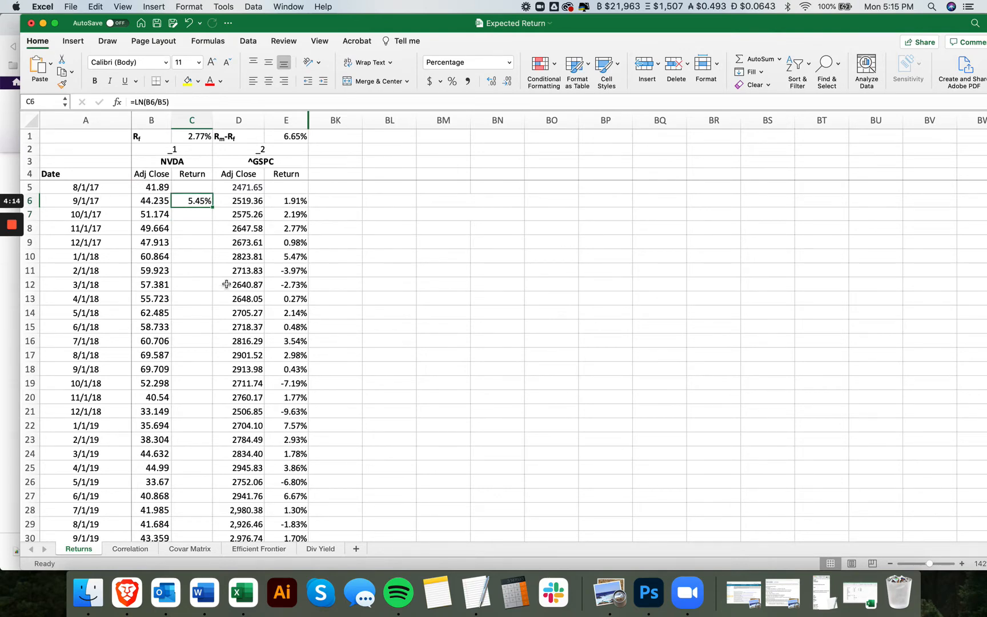
pyautogui.doubleClick(212, 207)
pyautogui.scroll(-14, 213, 208)
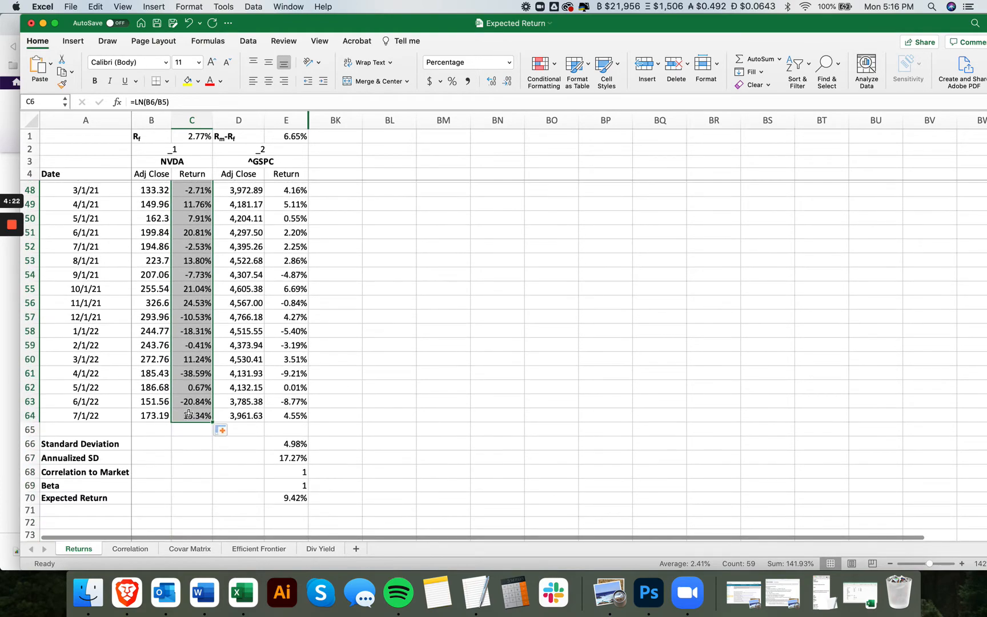
pyautogui.scroll(15, 189, 413)
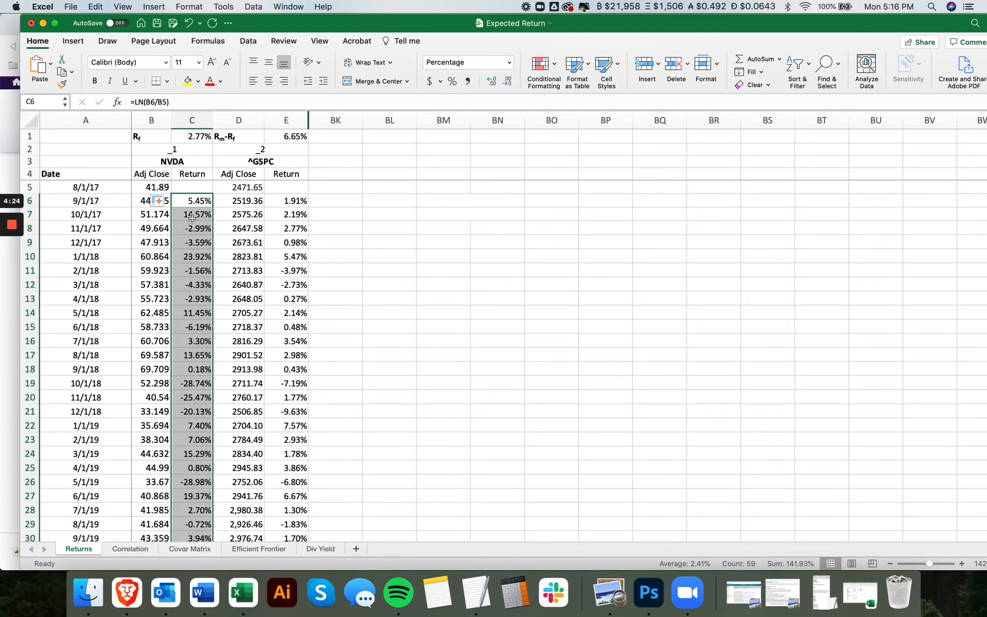
# - Compare NVDA's monthly returns with the ^GSPC returns from 2018 through the 7/1/22 row
pyautogui.scroll(-5, 170, 253)
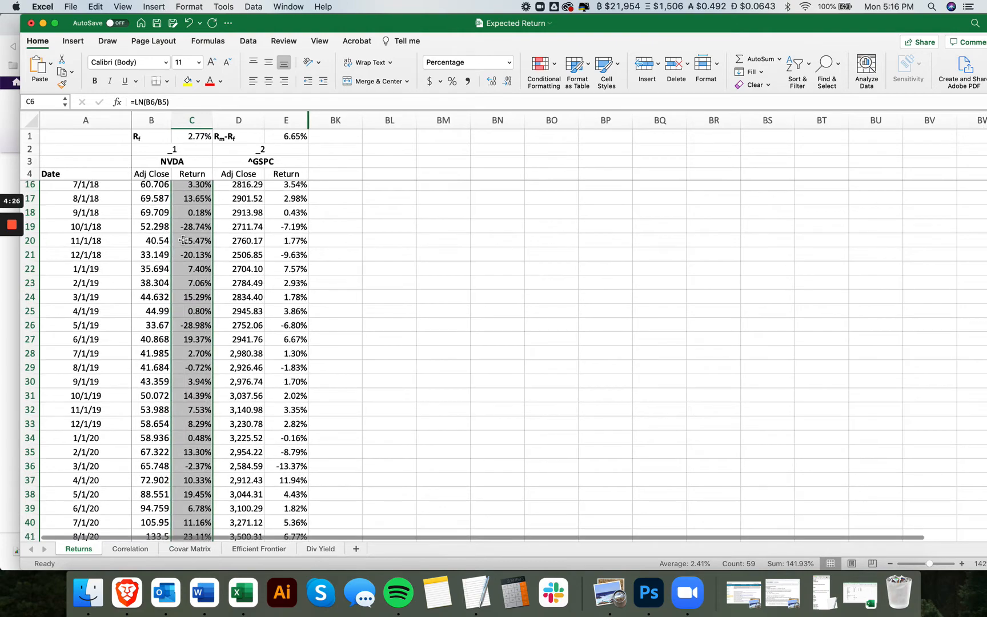
pyautogui.scroll(-3, 193, 193)
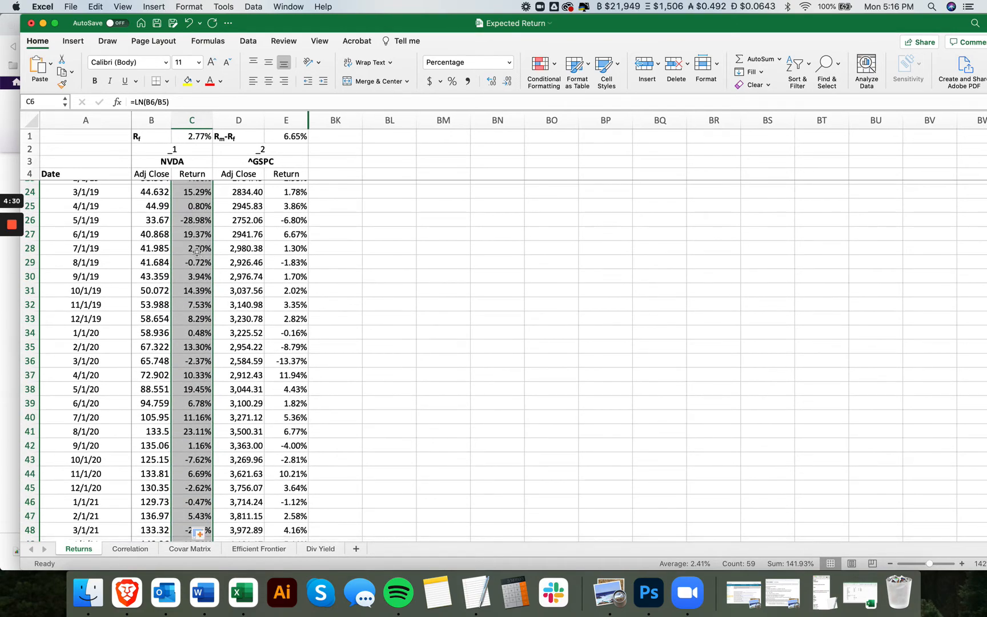
pyautogui.scroll(-3, 197, 260)
pyautogui.scroll(-4, 280, 246)
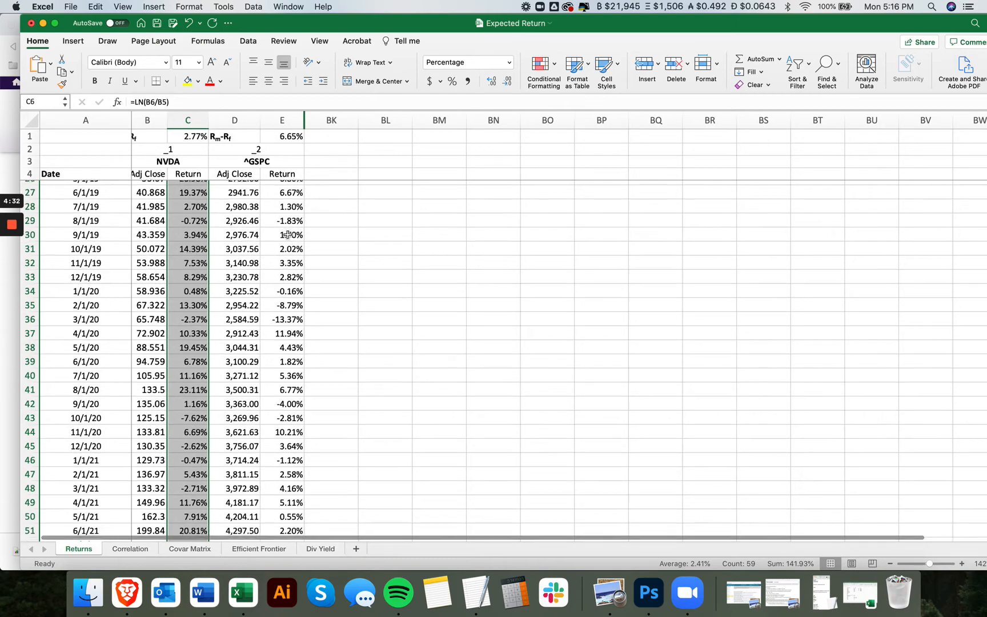
pyautogui.scroll(3, 287, 236)
pyautogui.scroll(5, 288, 235)
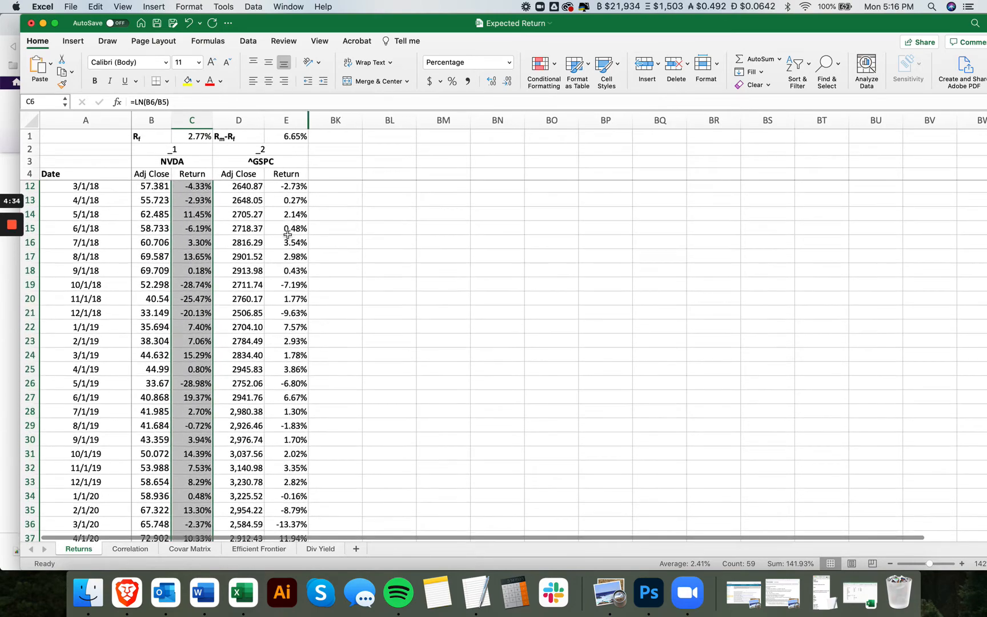
pyautogui.scroll(-6, 287, 235)
pyautogui.scroll(-5, 288, 234)
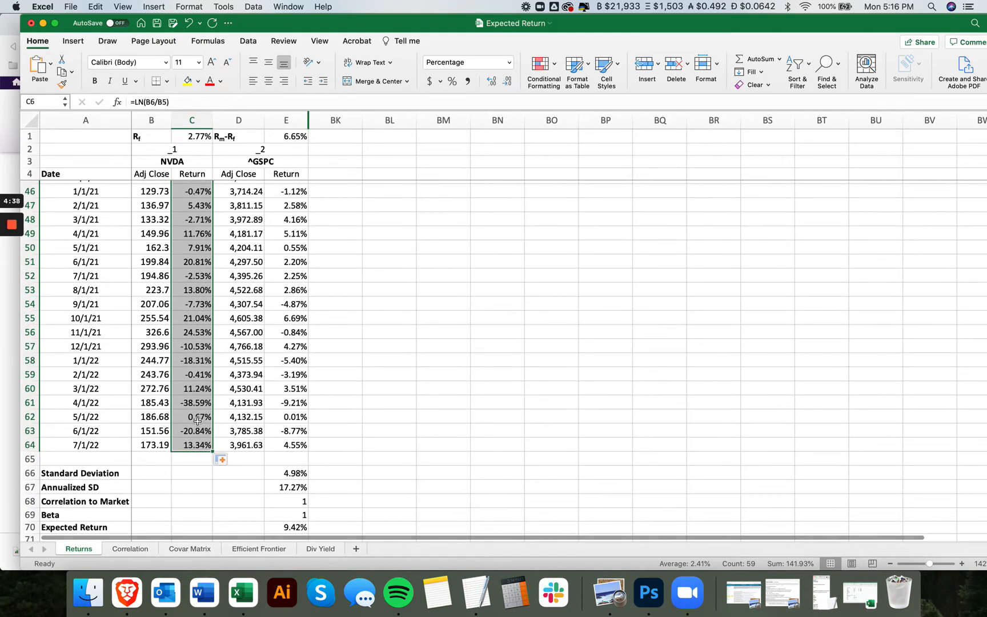
pyautogui.scroll(-1, 195, 477)
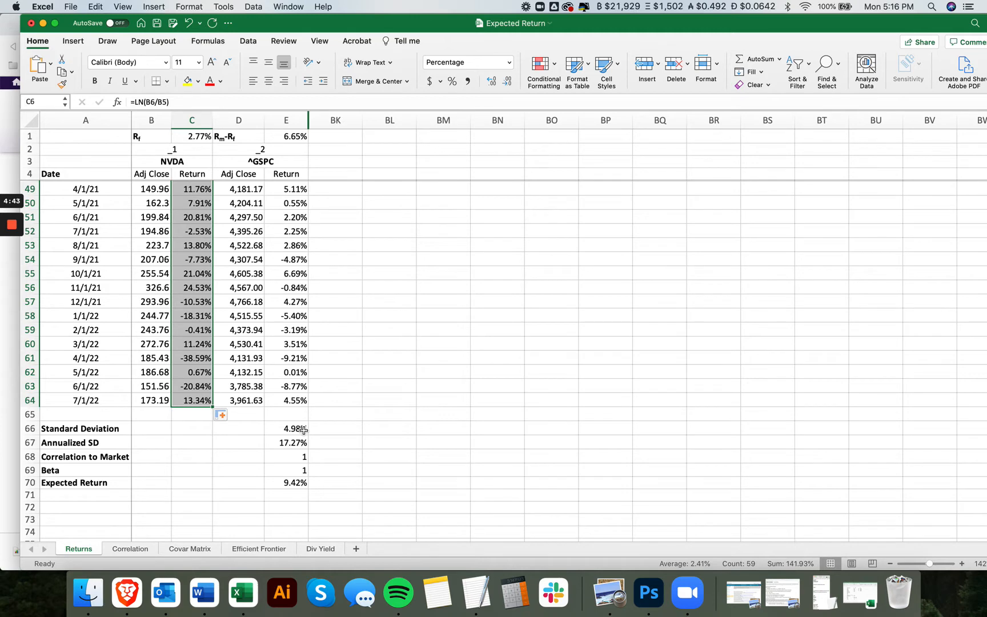
# - Examine the ^GSPC standard deviation formula in E66 and the monthly return range it covers
pyautogui.click(296, 429)
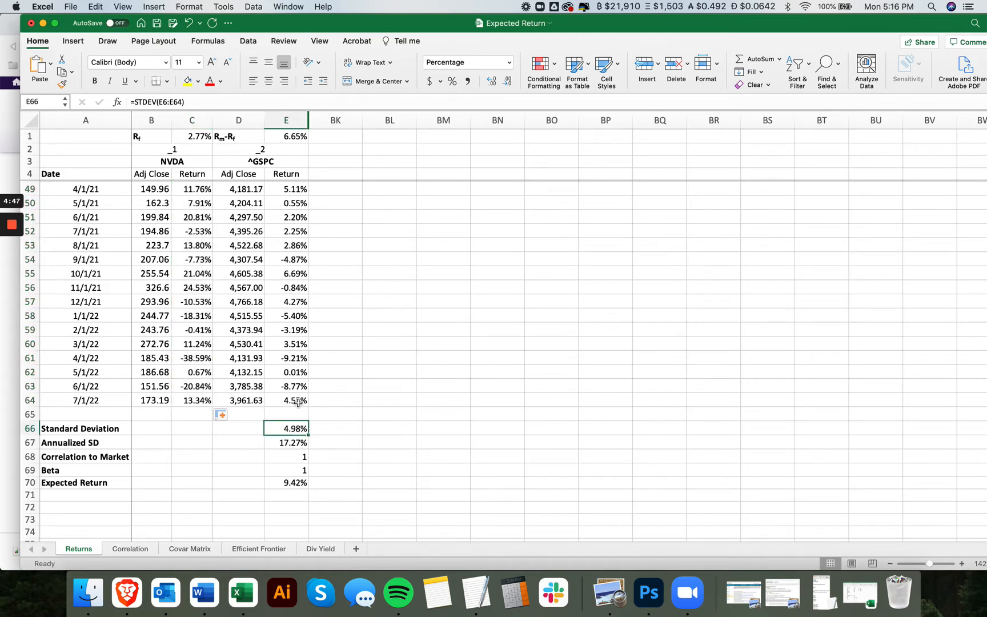
pyautogui.scroll(10, 296, 400)
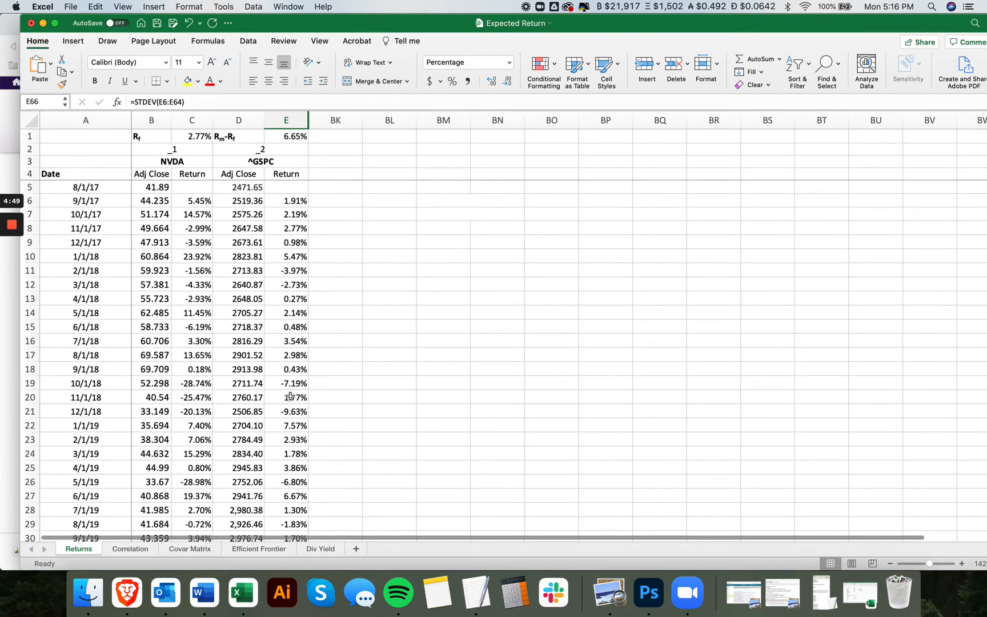
pyautogui.scroll(-5, 290, 396)
pyautogui.scroll(-8, 290, 395)
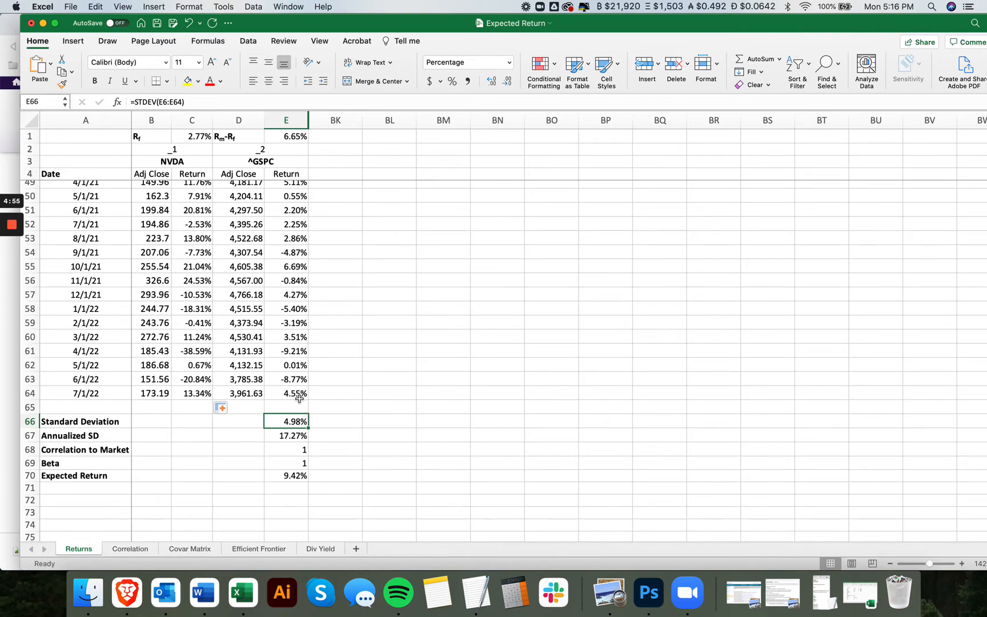
pyautogui.scroll(15, 297, 396)
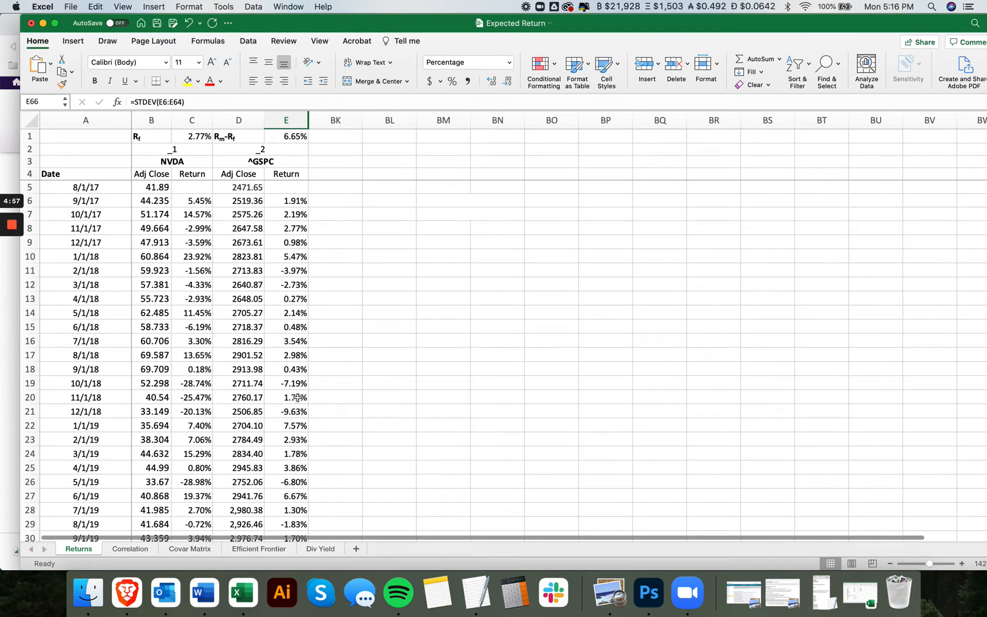
pyautogui.scroll(-6, 297, 396)
pyautogui.scroll(-8, 297, 396)
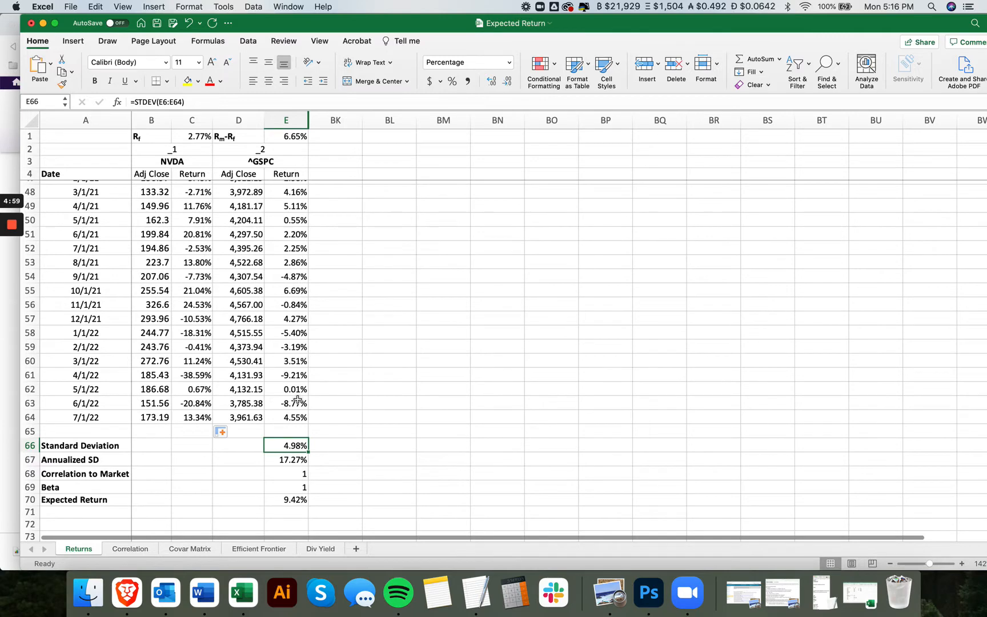
# - Inspect the ^GSPC formulas for annualized SD, correlation to market and beta in E67:E69
pyautogui.click(286, 455)
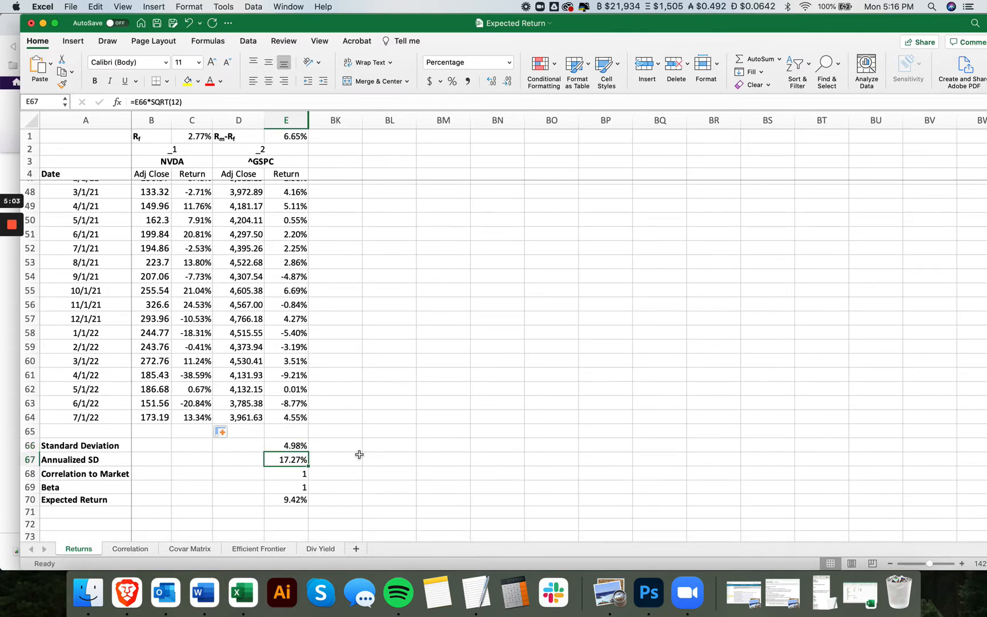
pyautogui.scroll(-1, 359, 453)
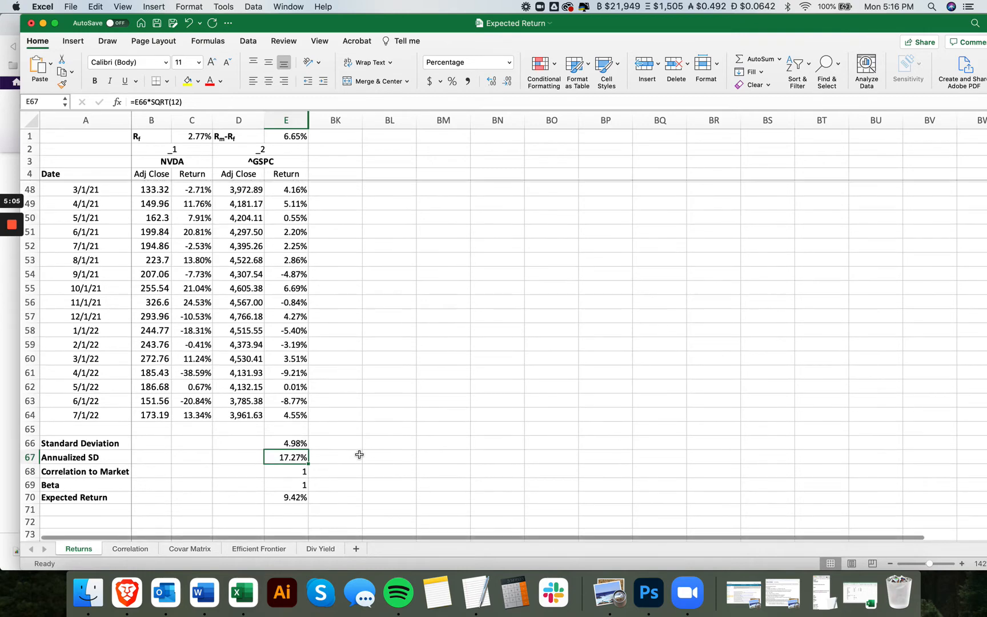
pyautogui.click(284, 470)
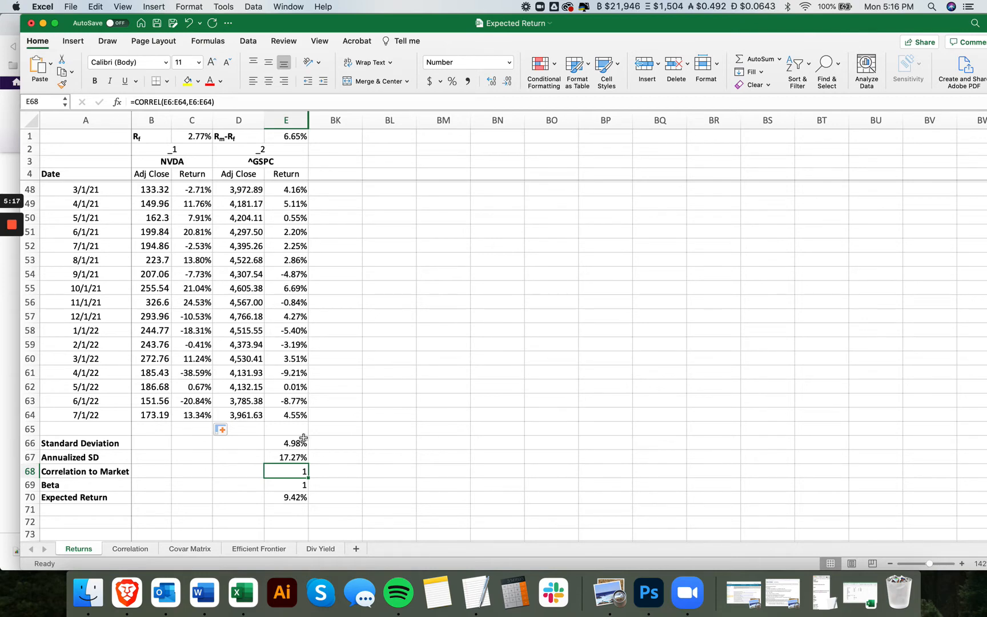
pyautogui.click(295, 485)
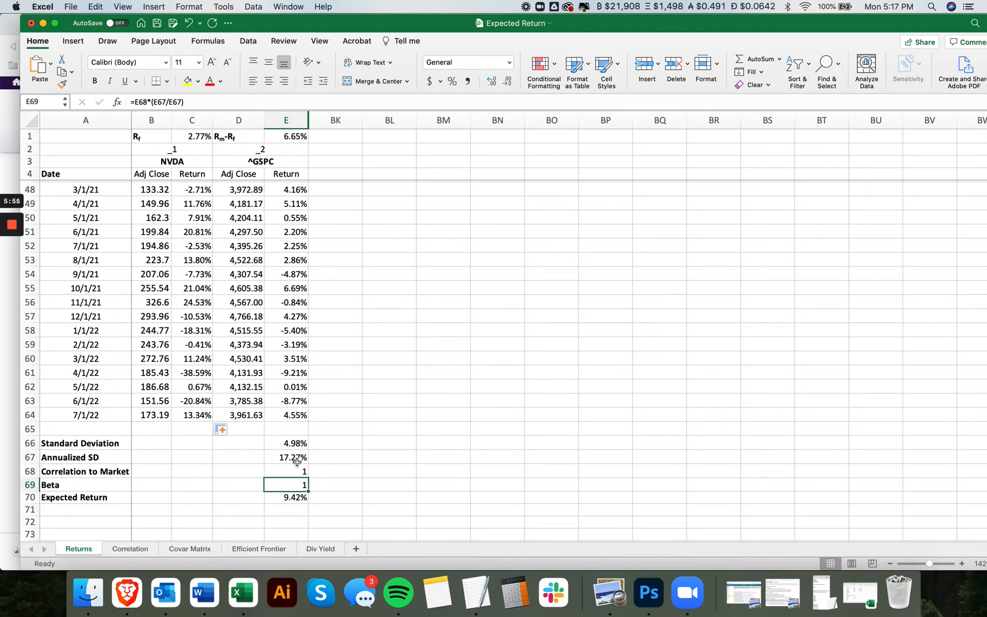
# - Inspect the ^GSPC expected return formula in E70 together with the risk-free rate in C1 and the market risk premium in E1
pyautogui.click(282, 498)
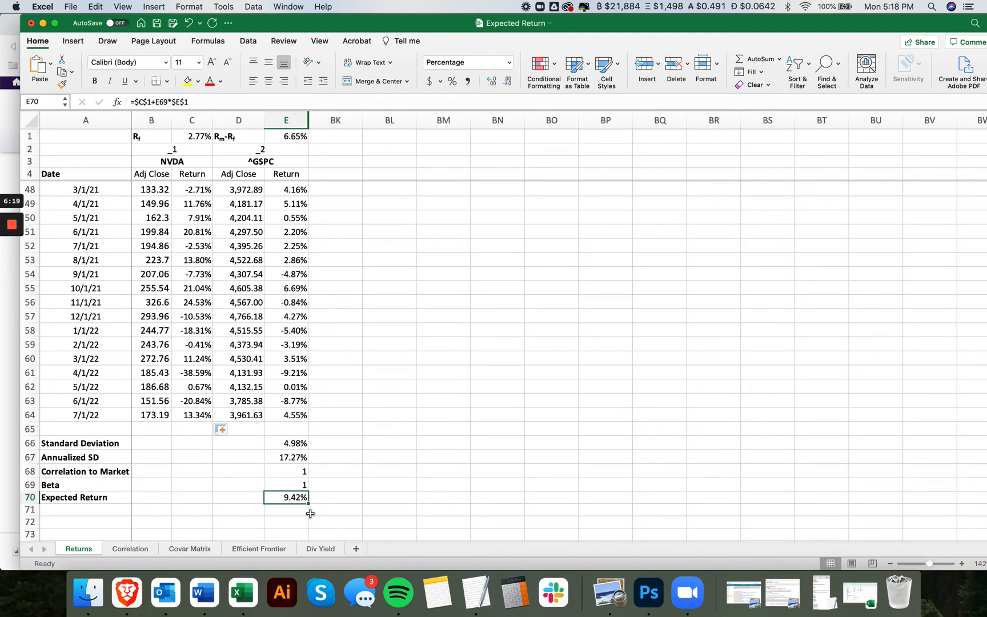
pyautogui.scroll(14, 278, 483)
pyautogui.scroll(-5, 272, 208)
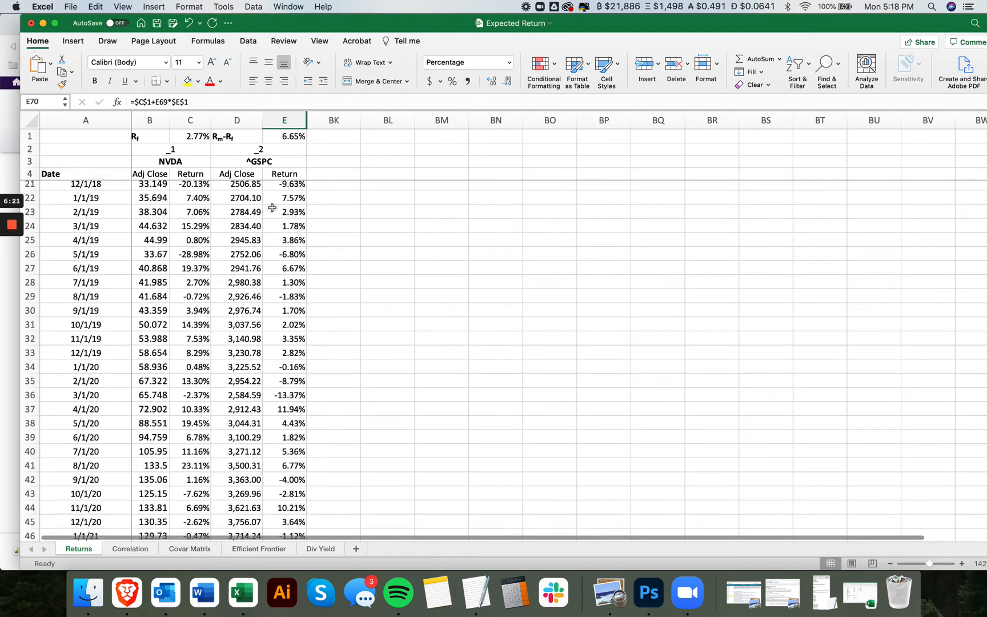
pyautogui.scroll(-12, 272, 208)
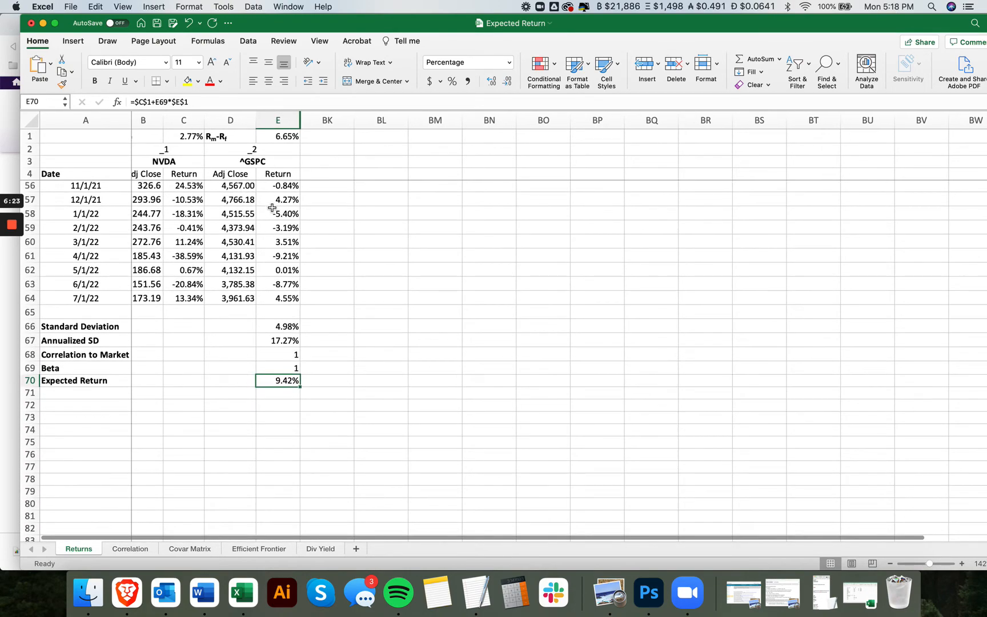
pyautogui.scroll(15, 272, 208)
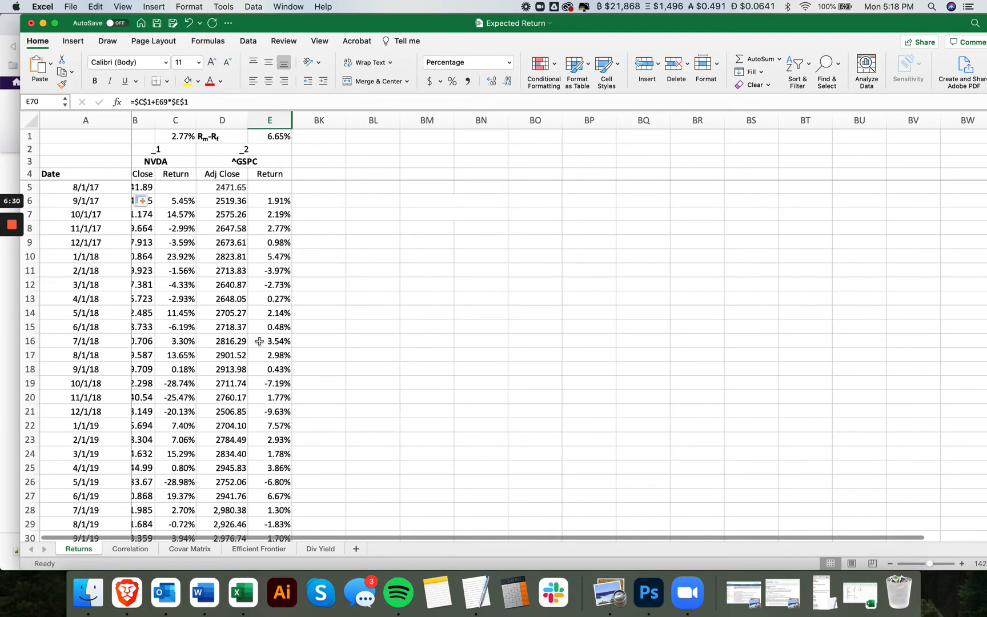
pyautogui.scroll(-15, 259, 342)
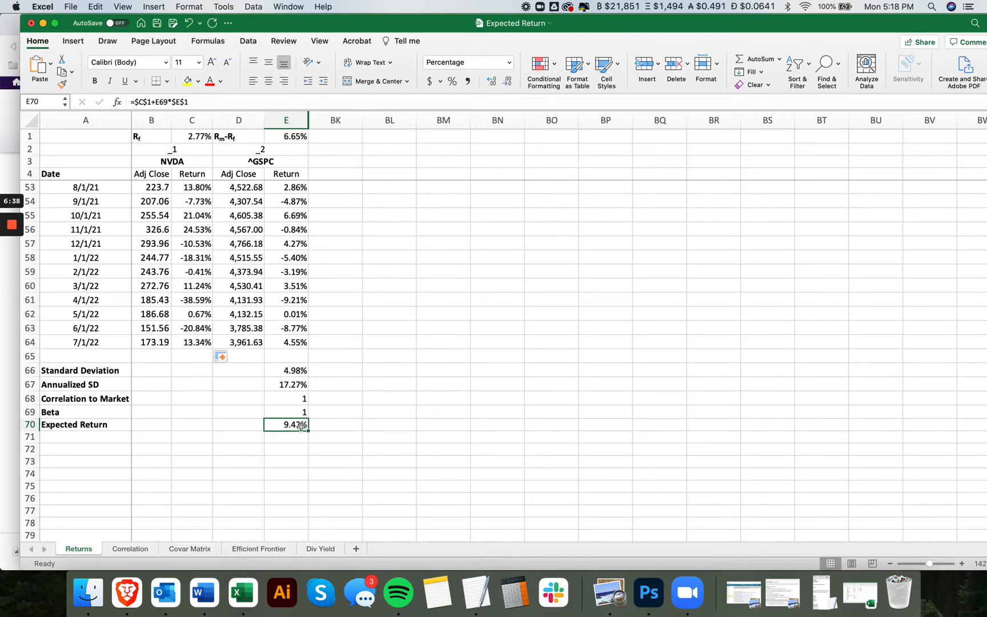
pyautogui.scroll(-1, 301, 426)
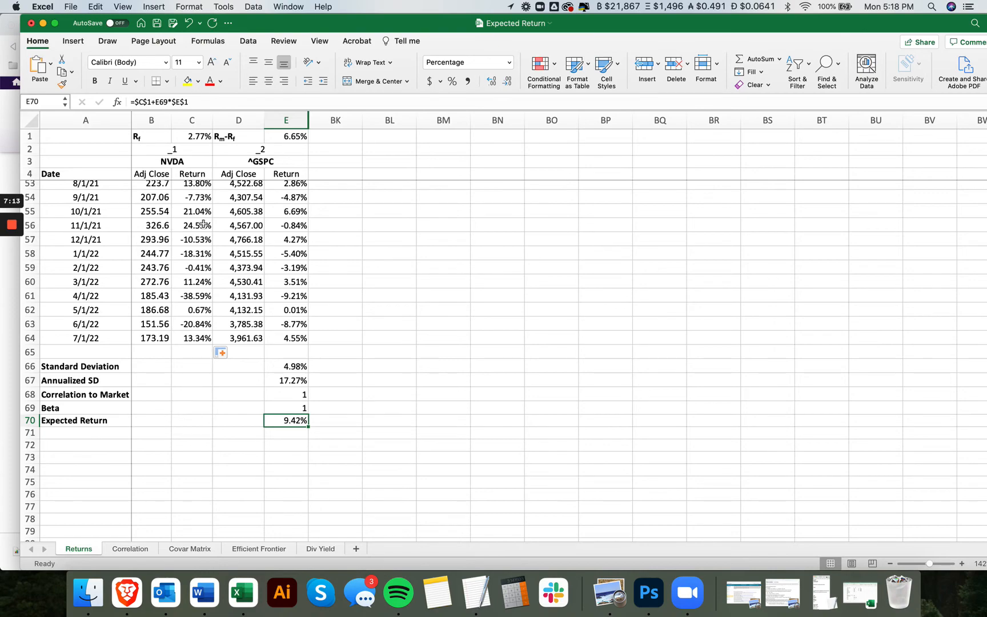
# - Calculate the standard deviation of NVDA's monthly returns in C66 with =STDEV(C6:C64)
pyautogui.scroll(1, 186, 348)
pyautogui.scroll(15, 187, 351)
pyautogui.scroll(-15, 187, 351)
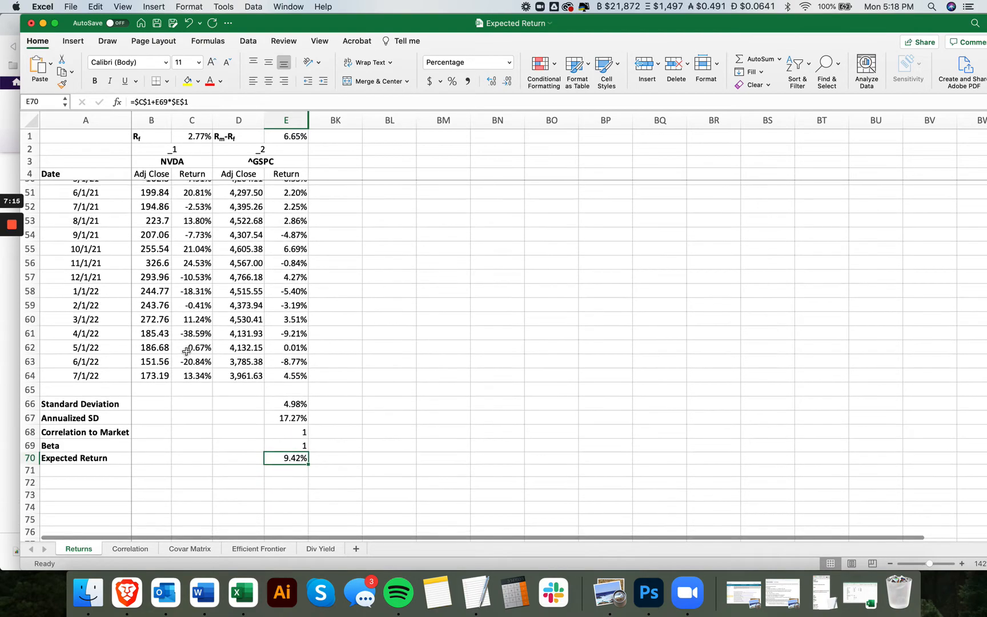
pyautogui.click(192, 388)
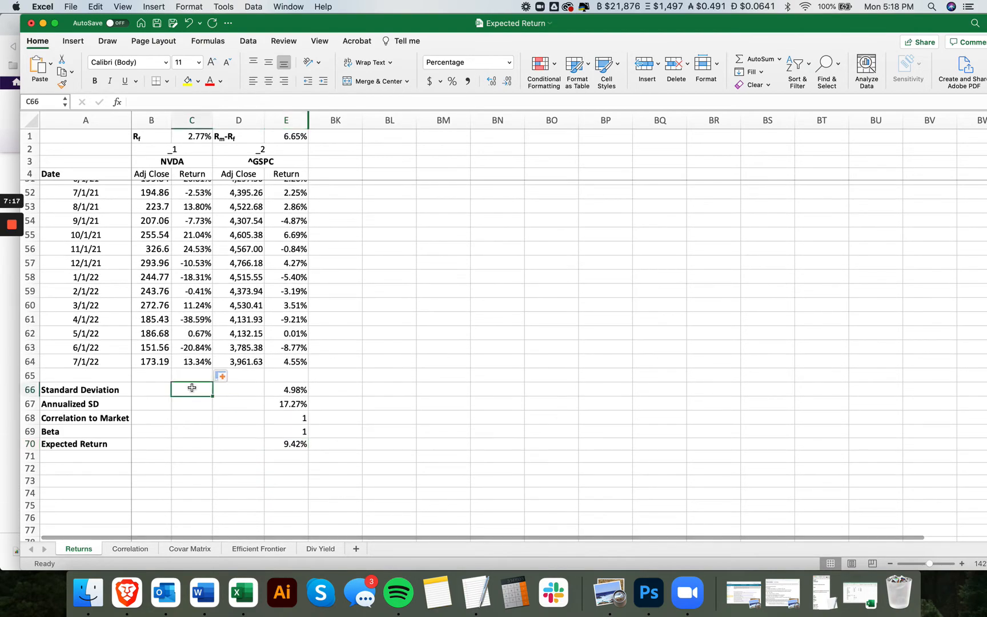
pyautogui.write('=')
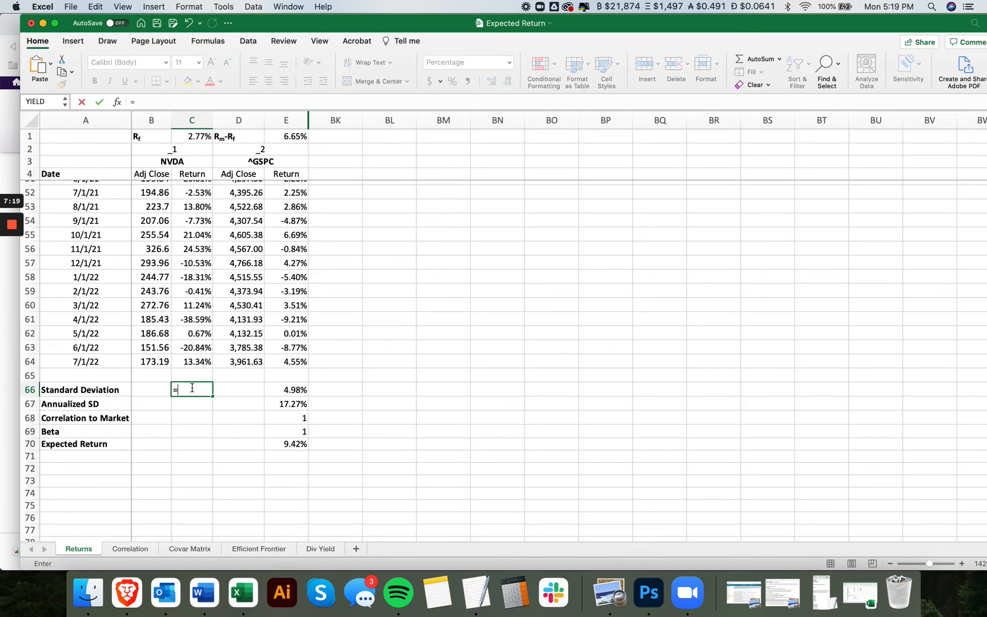
pyautogui.write('stdev(')
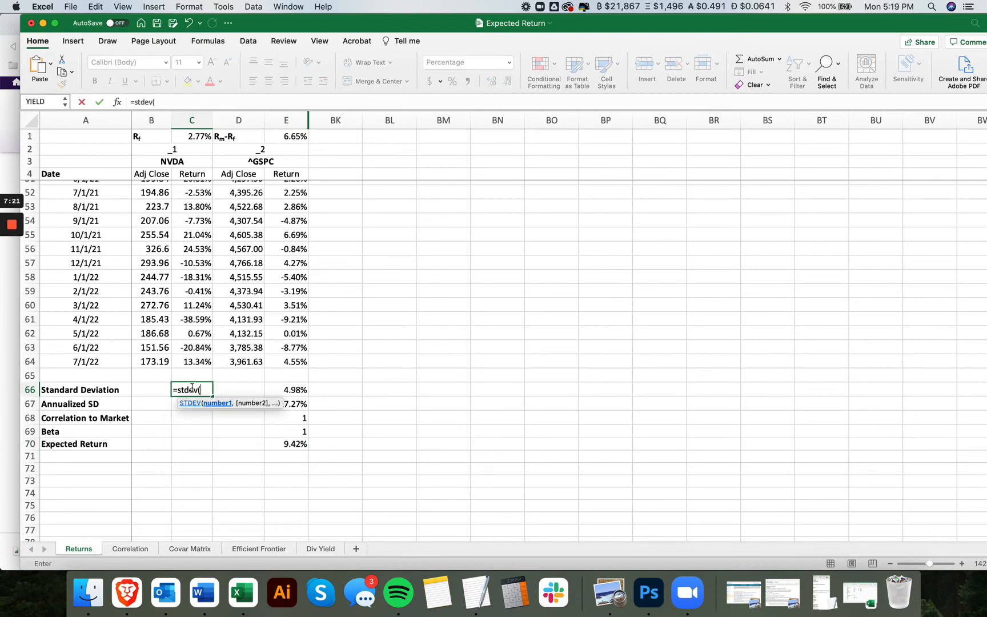
pyautogui.moveTo(198, 348); pyautogui.dragTo(203, 201)
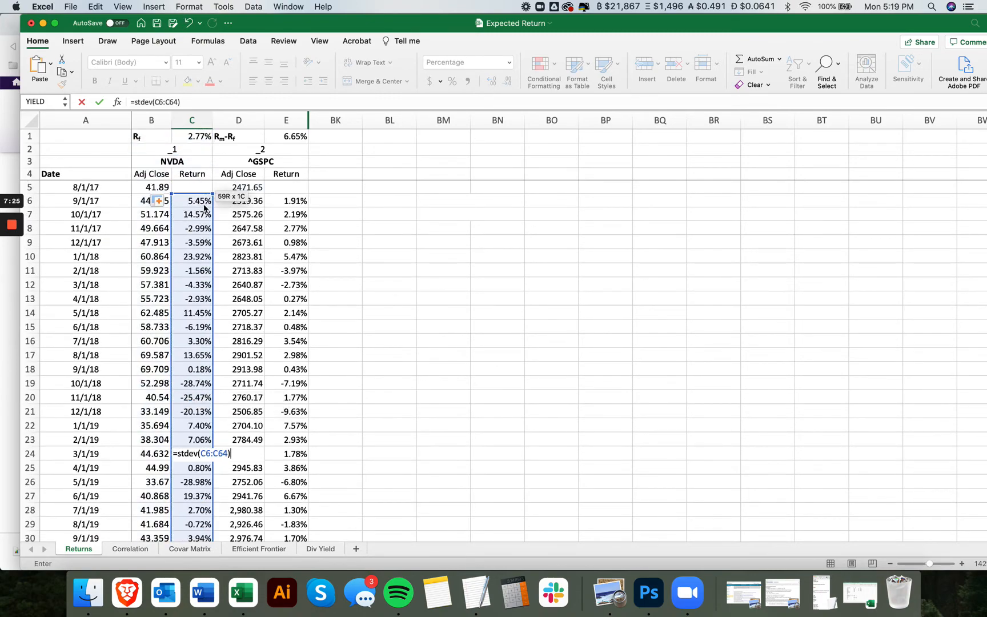
pyautogui.press('Return')
pyautogui.scroll(-5, 189, 427)
pyautogui.click(192, 435)
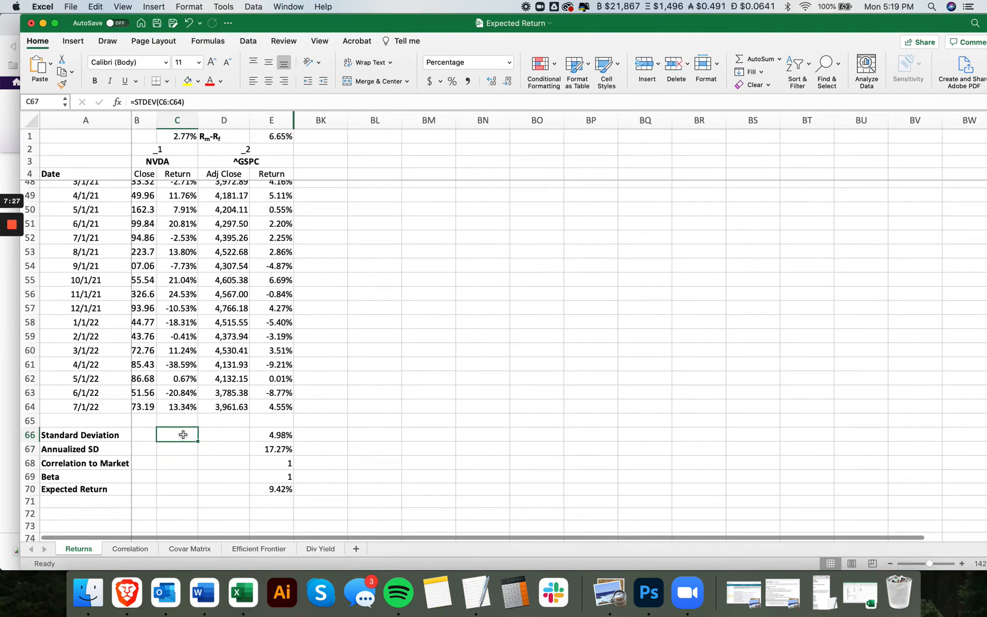
# - Re-enter NVDA's standard deviation formula in C66 as =STDEV(C6:C64)
pyautogui.scroll(-1, 203, 454)
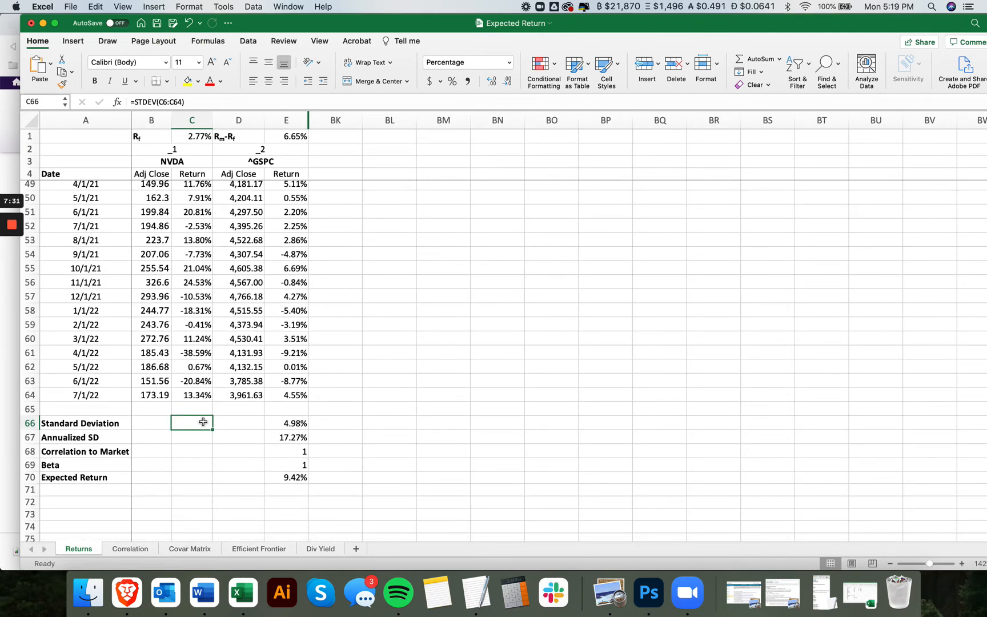
pyautogui.write('=sted')
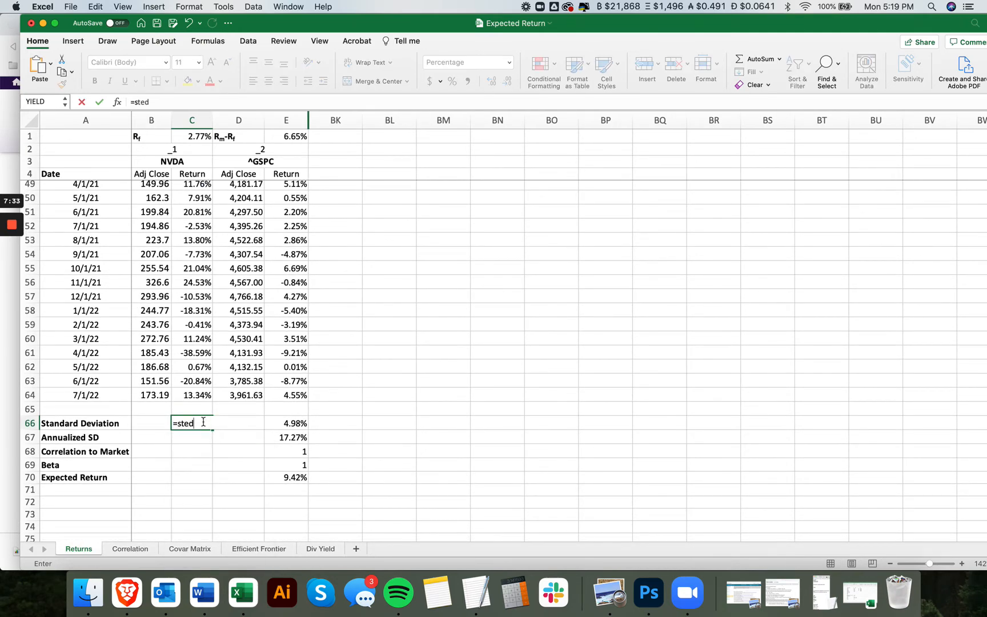
pyautogui.press('BackSpace')
pyautogui.press('BackSpace')
pyautogui.write('dev')
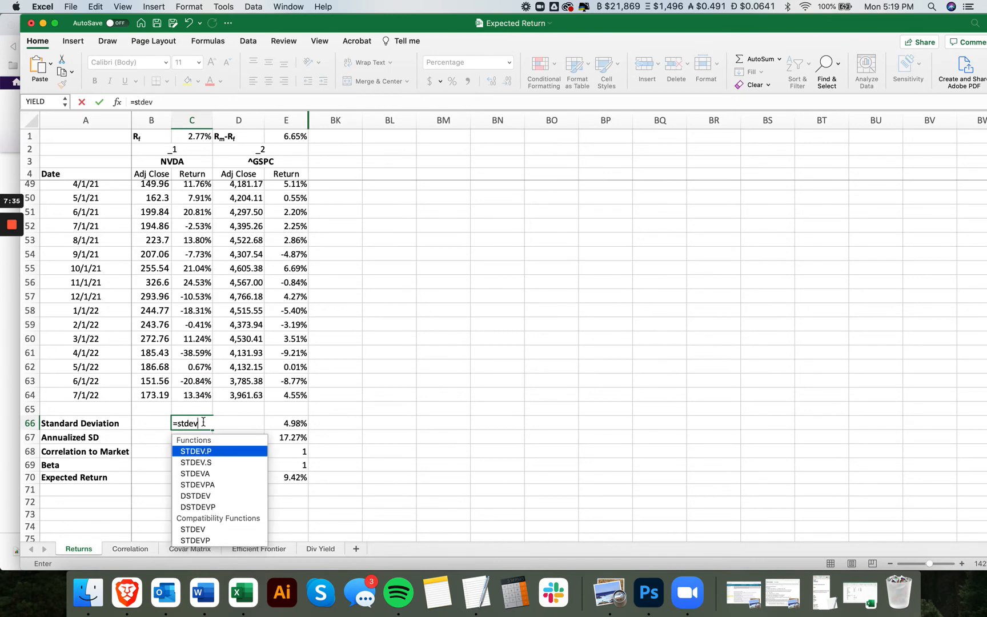
pyautogui.write('(')
pyautogui.moveTo(194, 395); pyautogui.dragTo(198, 200)
pyautogui.write(')')
pyautogui.press('Return')
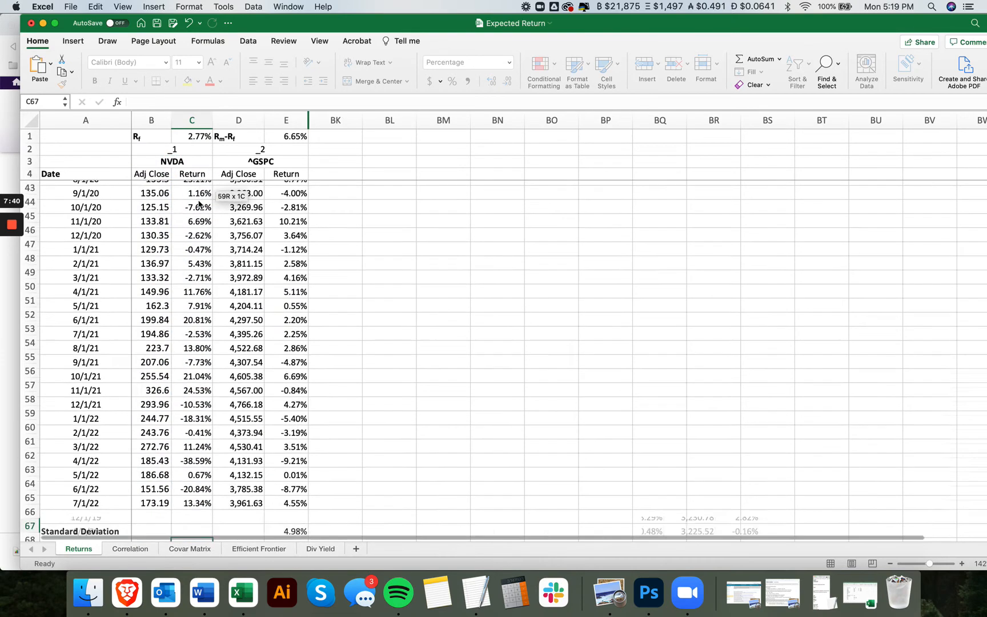
# - Set the font colour of NVDA's standard deviation in C66 to black
pyautogui.click(197, 365)
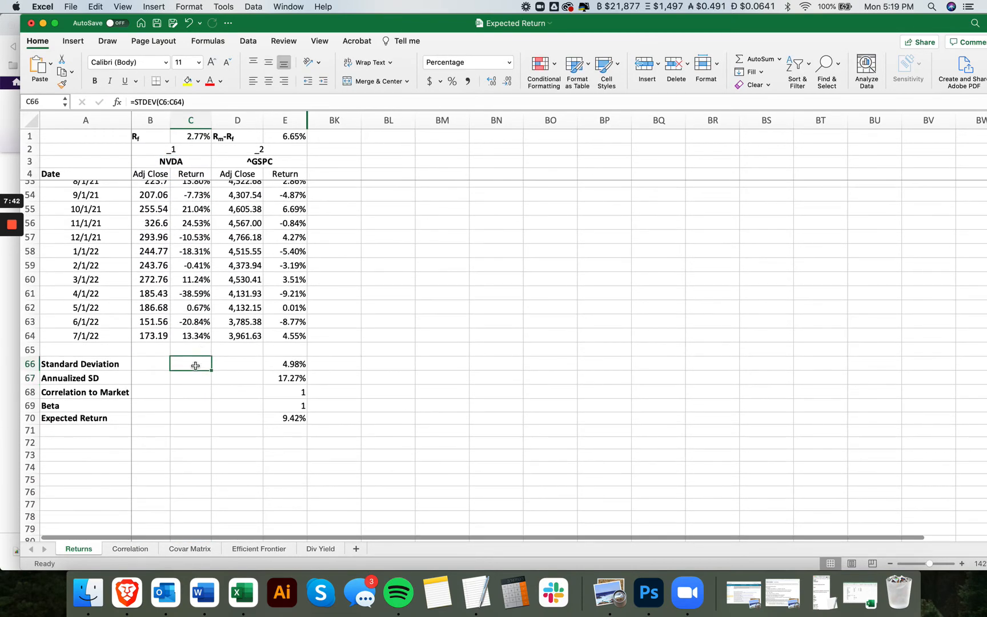
pyautogui.click(222, 82)
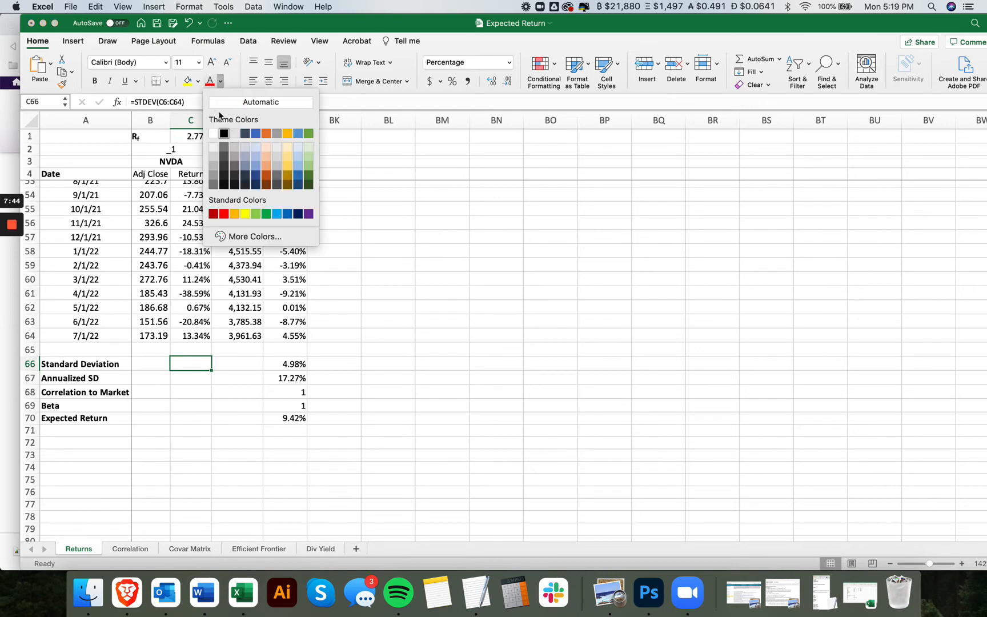
pyautogui.click(223, 136)
pyautogui.click(200, 377)
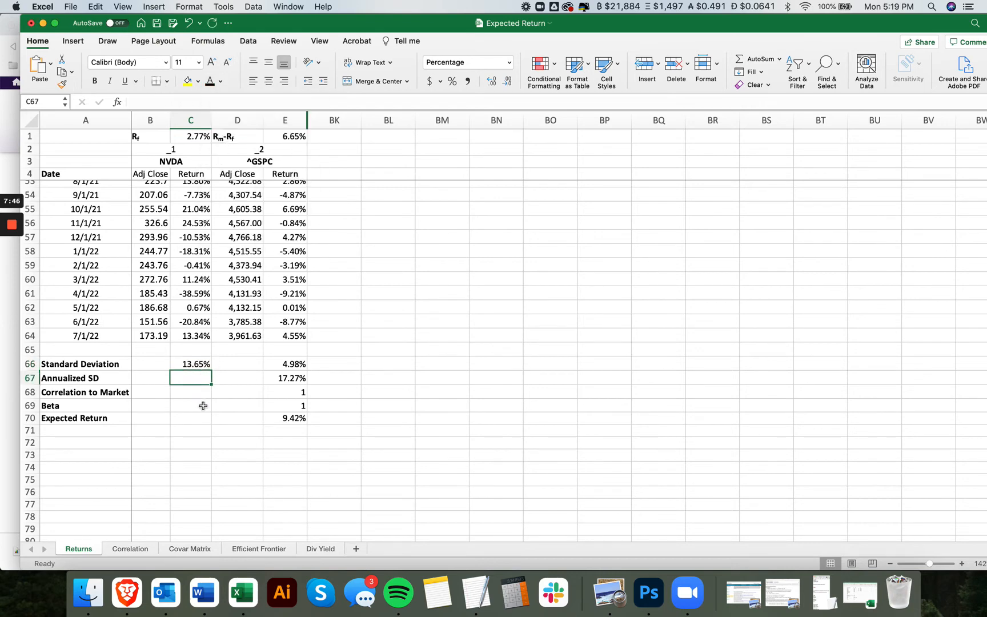
pyautogui.click(202, 365)
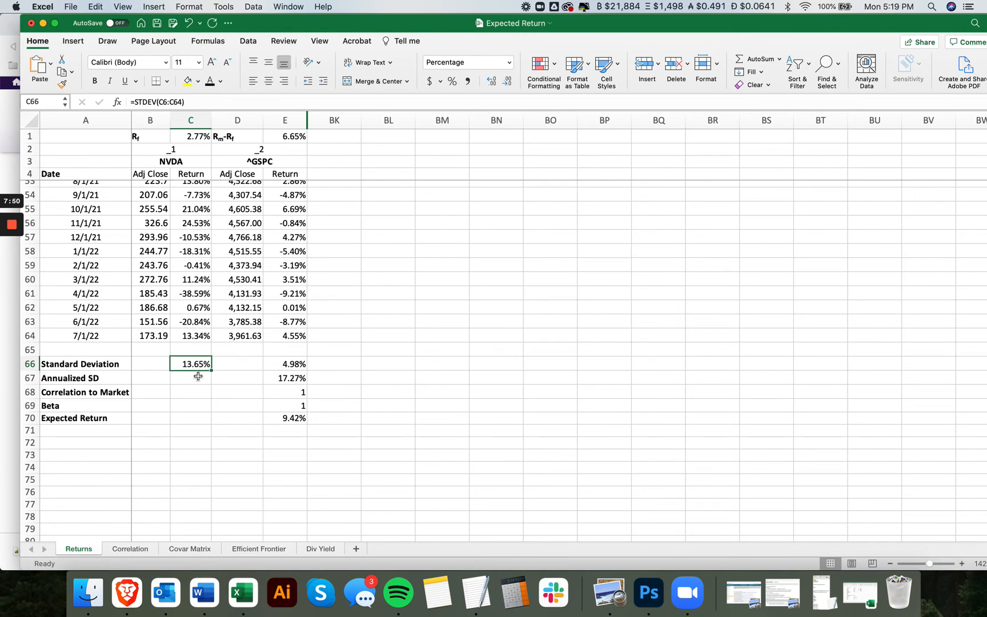
# - Calculate NVDA's annualized standard deviation in C67 with =C66*SQRT(12)
pyautogui.click(190, 378)
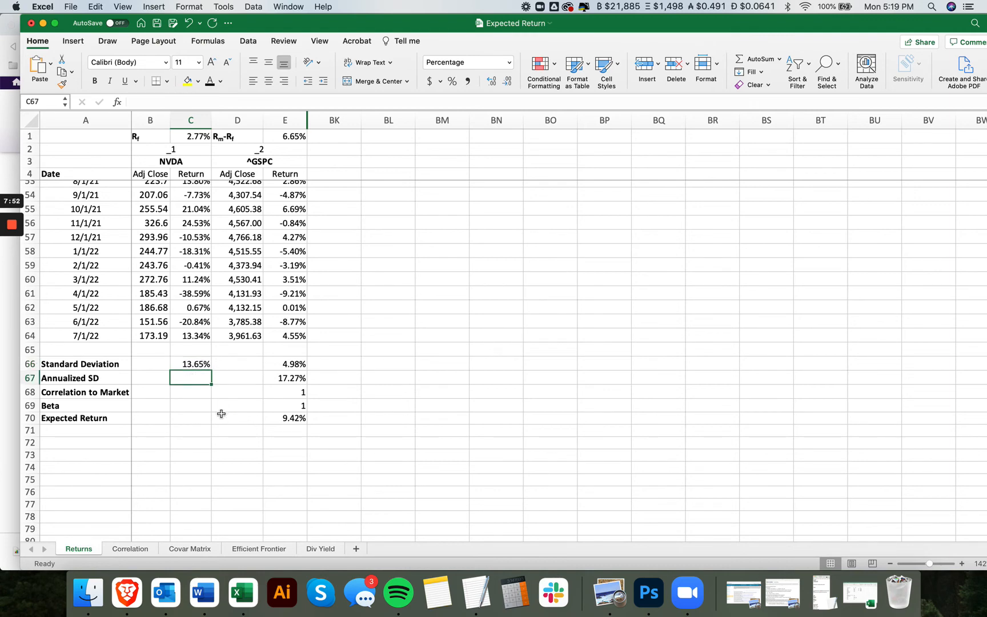
pyautogui.write('=')
pyautogui.press('BackSpace')
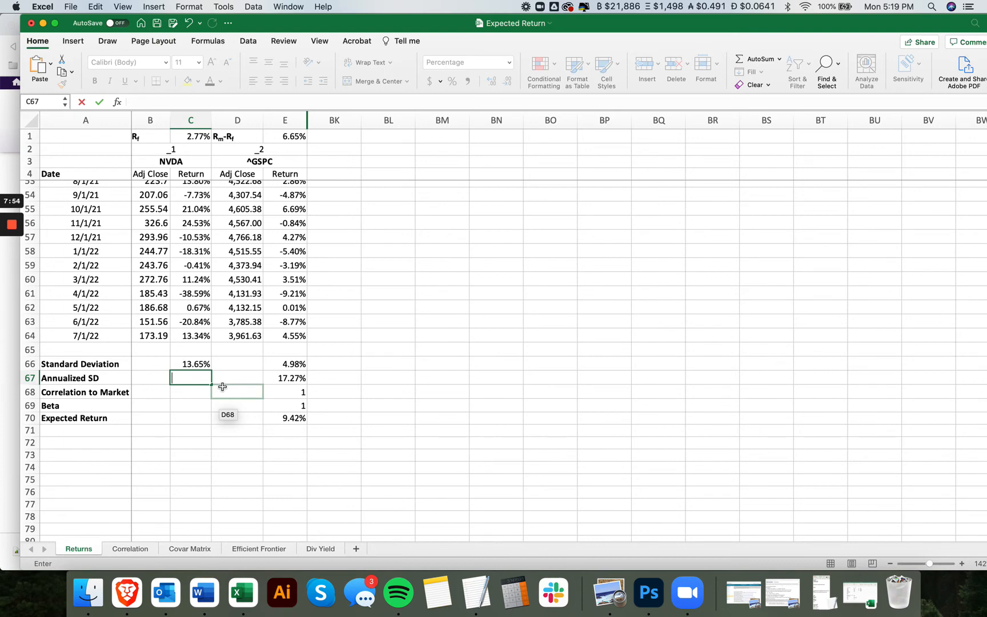
pyautogui.write('=')
pyautogui.click(197, 364)
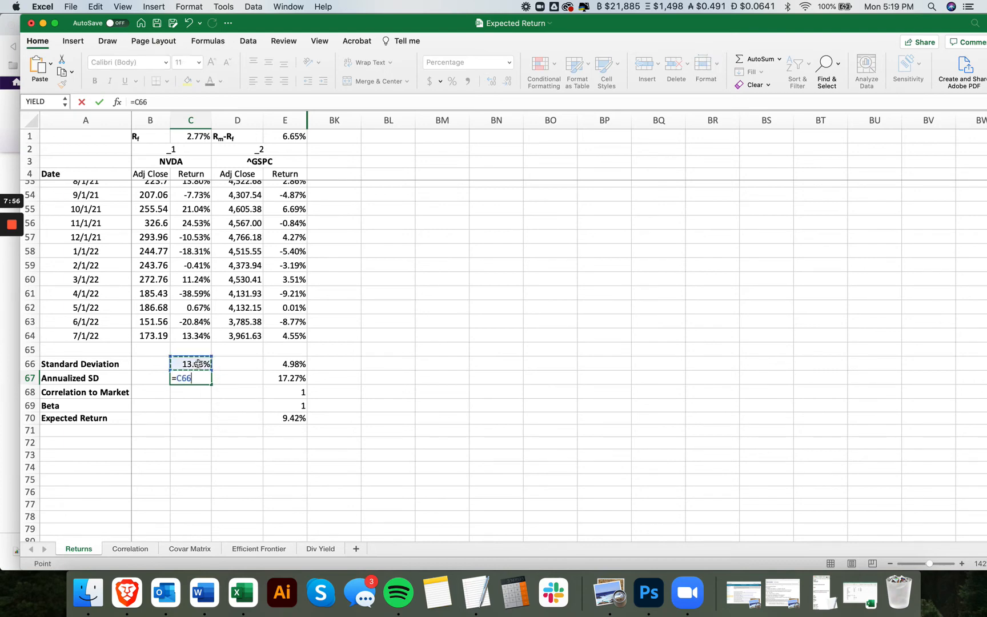
pyautogui.write('*')
pyautogui.press('BackSpace')
pyautogui.press('BackSpace')
pyautogui.press('BackSpace')
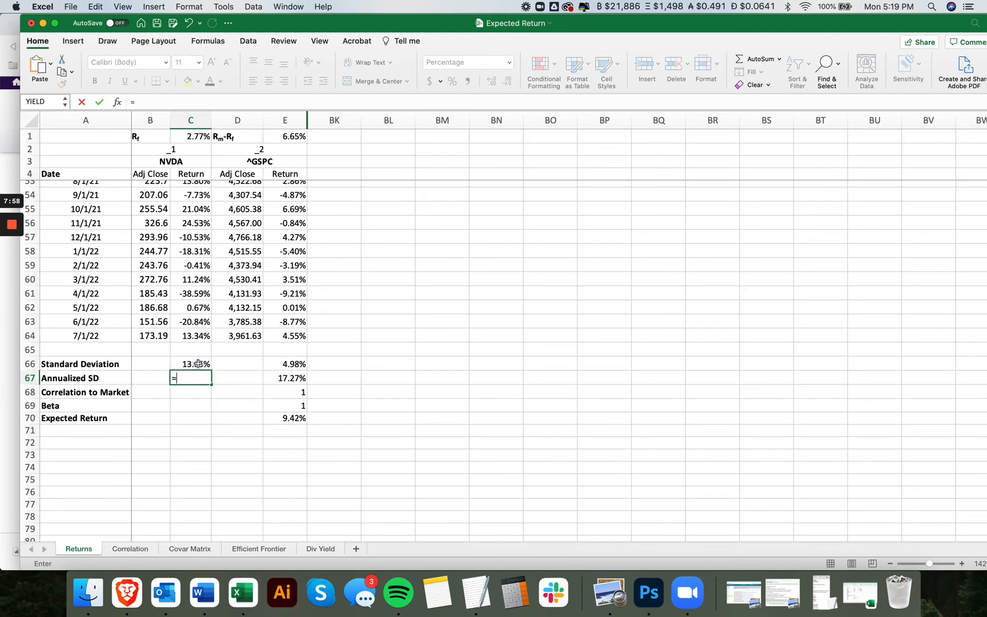
pyautogui.click(197, 364)
pyautogui.write('*Sq')
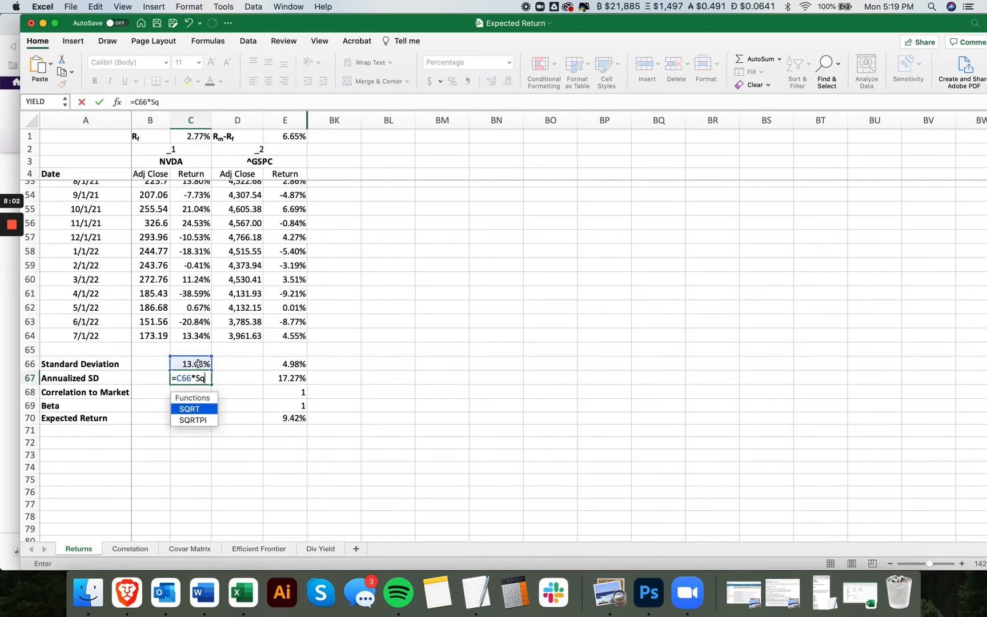
pyautogui.doubleClick(191, 409)
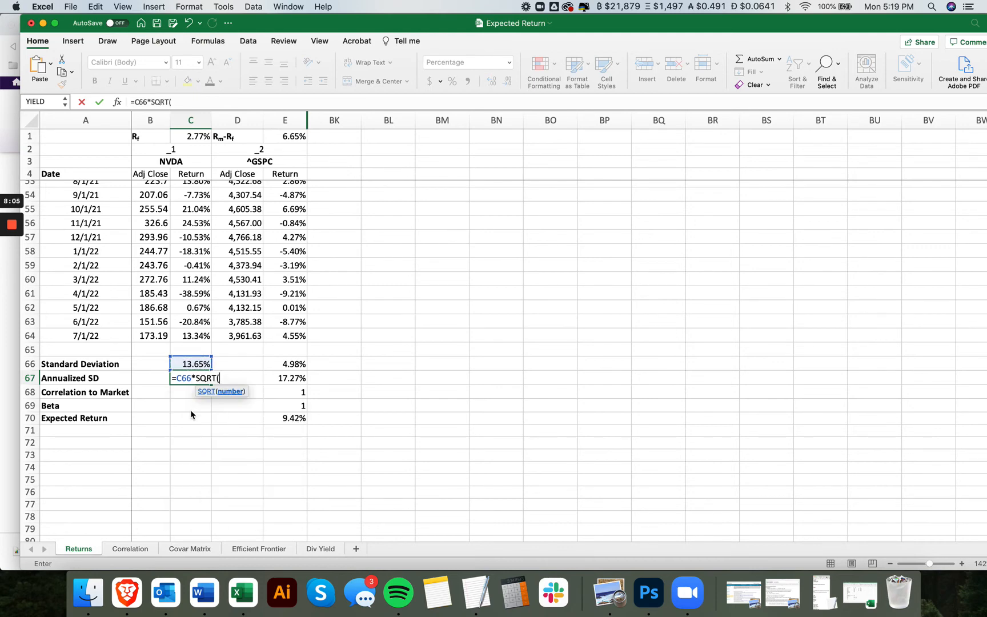
pyautogui.write('12)')
pyautogui.press('Return')
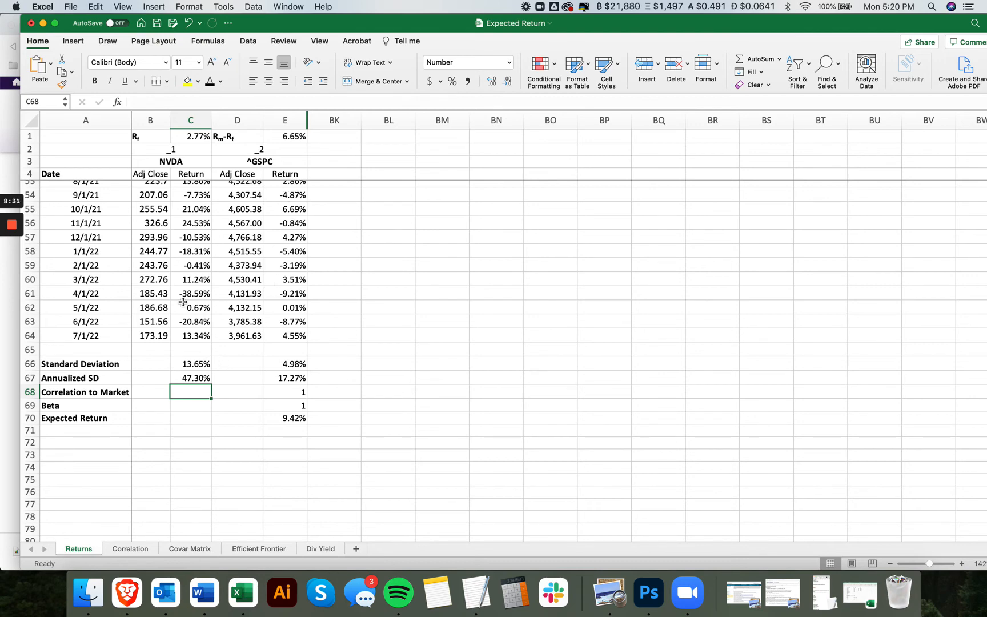
# - Calculate NVDA's correlation to the market in C68 with =CORREL(C6:C64,E6:E64)
pyautogui.write('=cov')
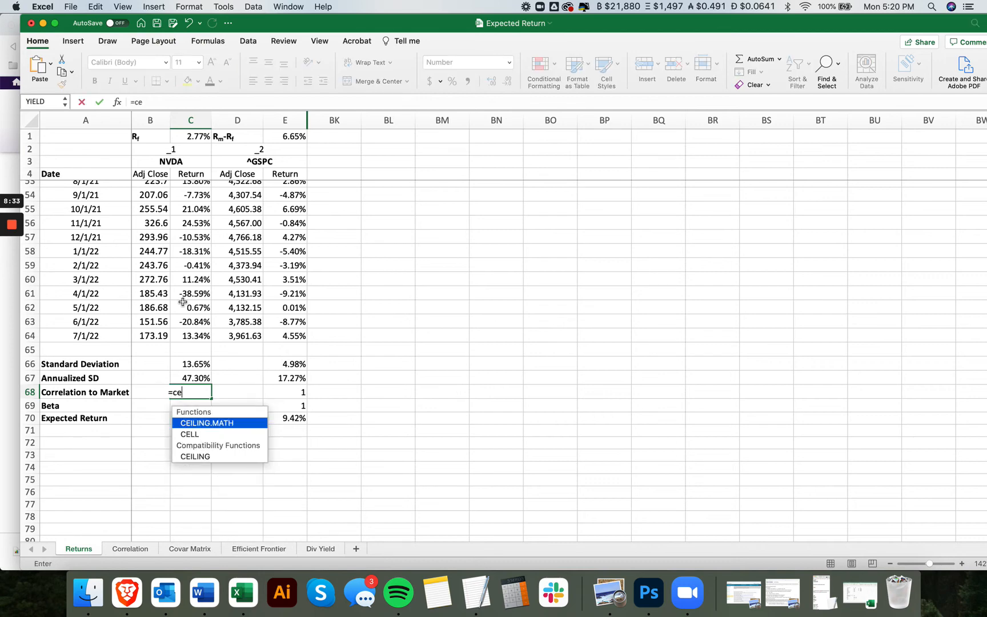
pyautogui.press('BackSpace')
pyautogui.press('BackSpace')
pyautogui.write('or')
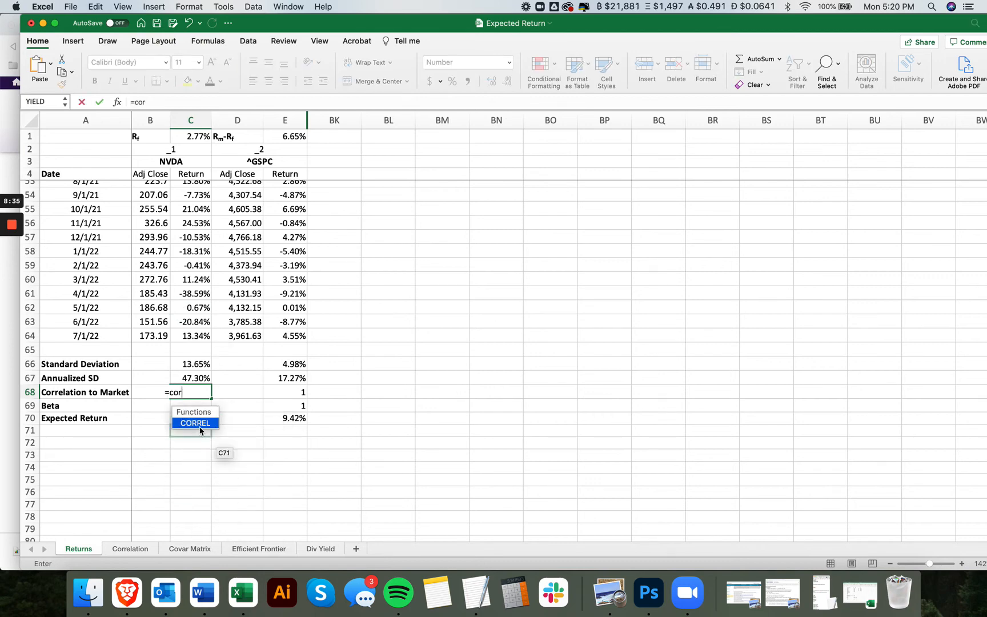
pyautogui.press('Tab')
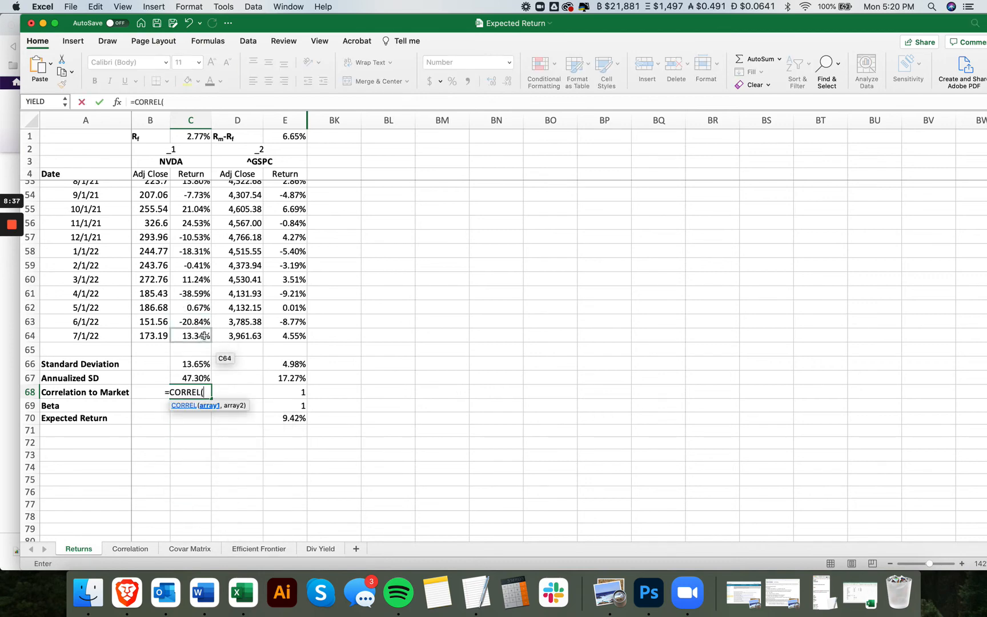
pyautogui.moveTo(204, 336); pyautogui.dragTo(196, 203)
pyautogui.write(',')
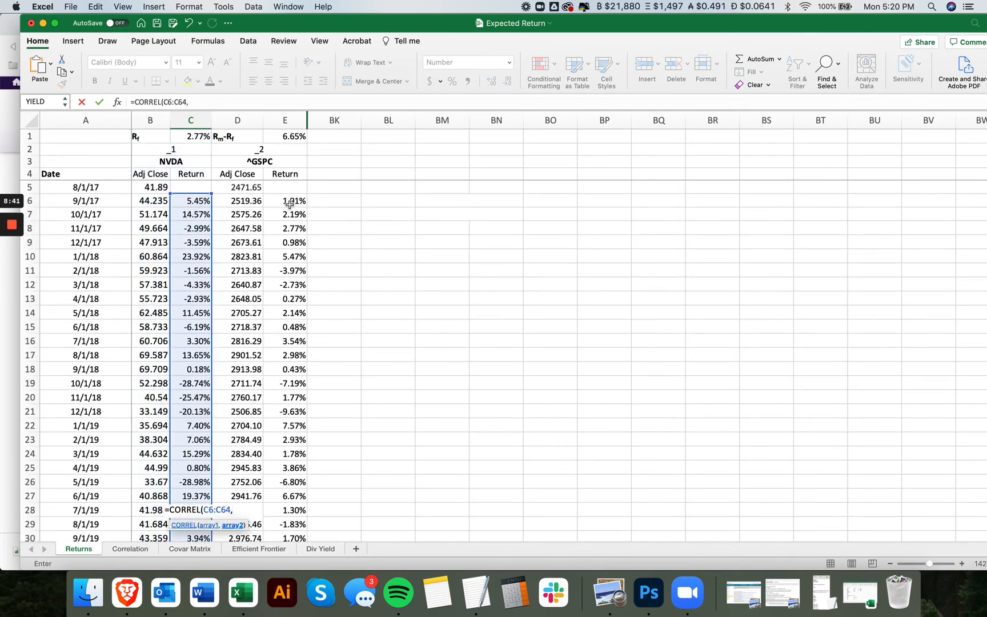
pyautogui.moveTo(294, 201); pyautogui.dragTo(290, 510)
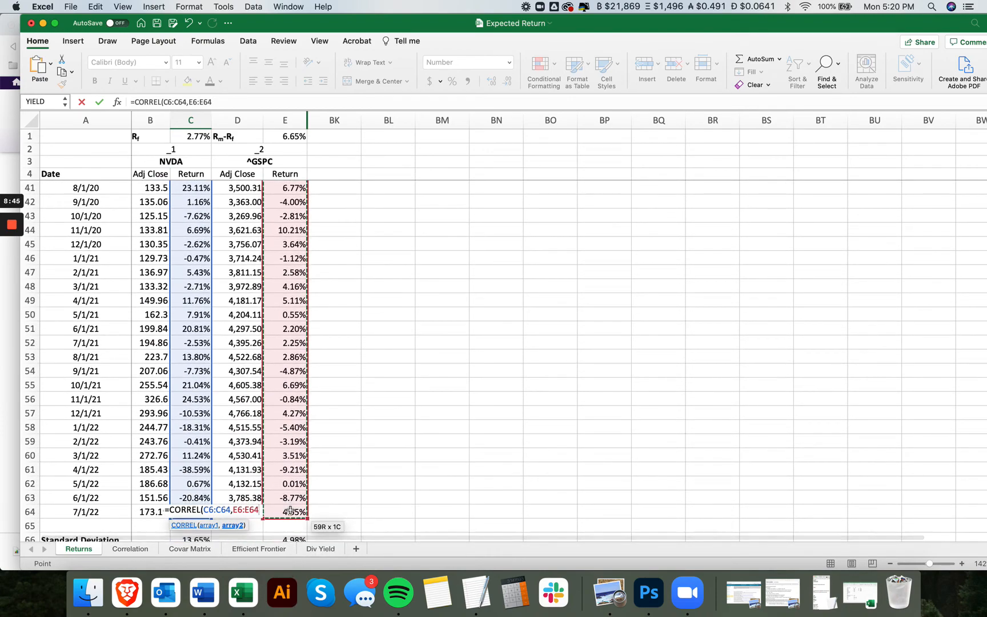
pyautogui.write(')')
pyautogui.press('Return')
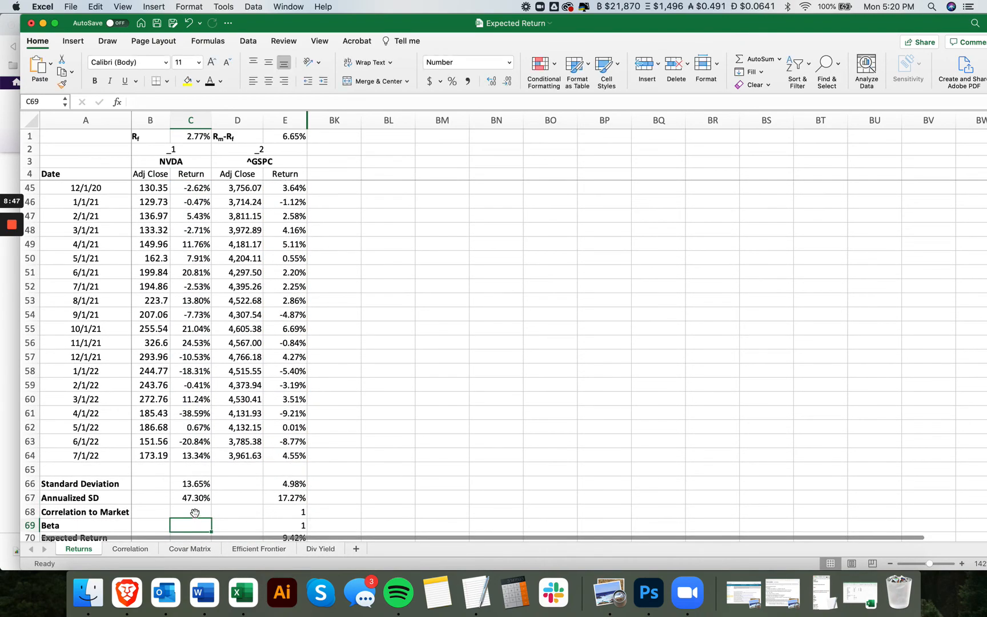
# - Set the font colour of the NVDA result cells C67:C70 to black
pyautogui.scroll(-3, 191, 507)
pyautogui.moveTo(185, 455); pyautogui.dragTo(183, 495)
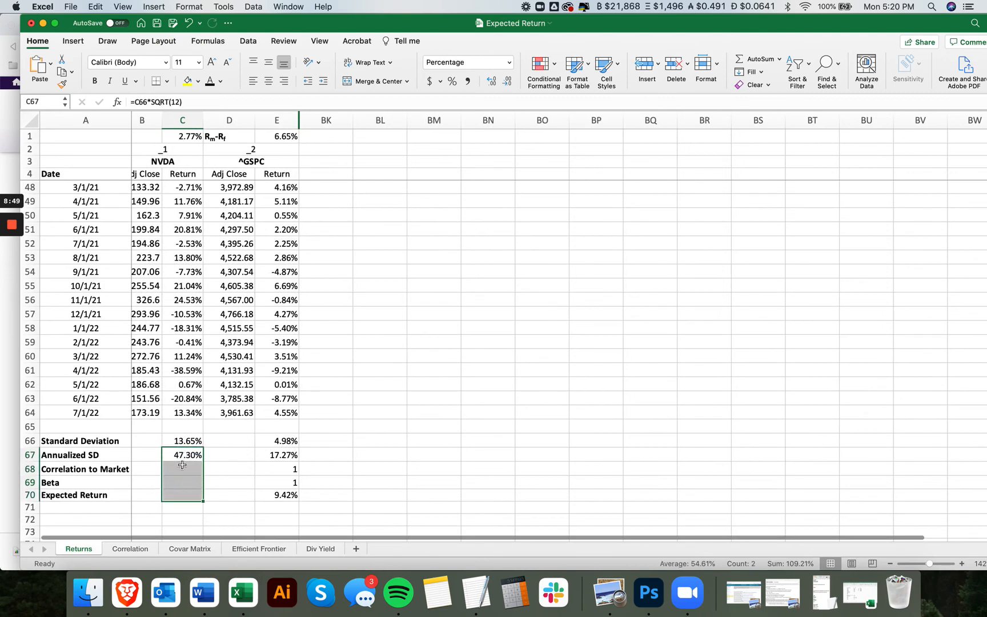
pyautogui.click(210, 82)
pyautogui.click(189, 471)
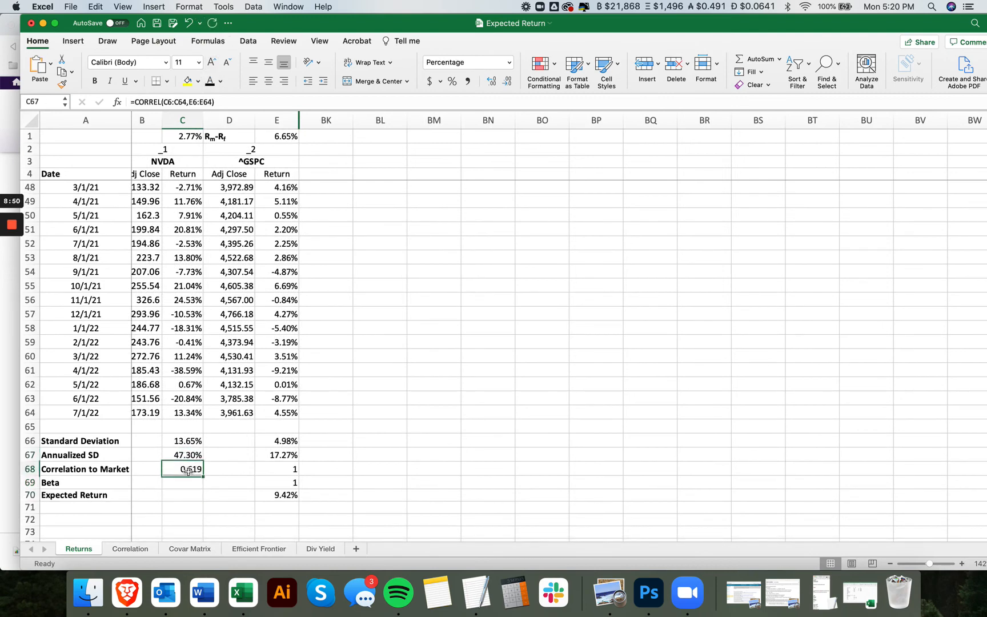
pyautogui.scroll(-1, 191, 475)
pyautogui.click(196, 454)
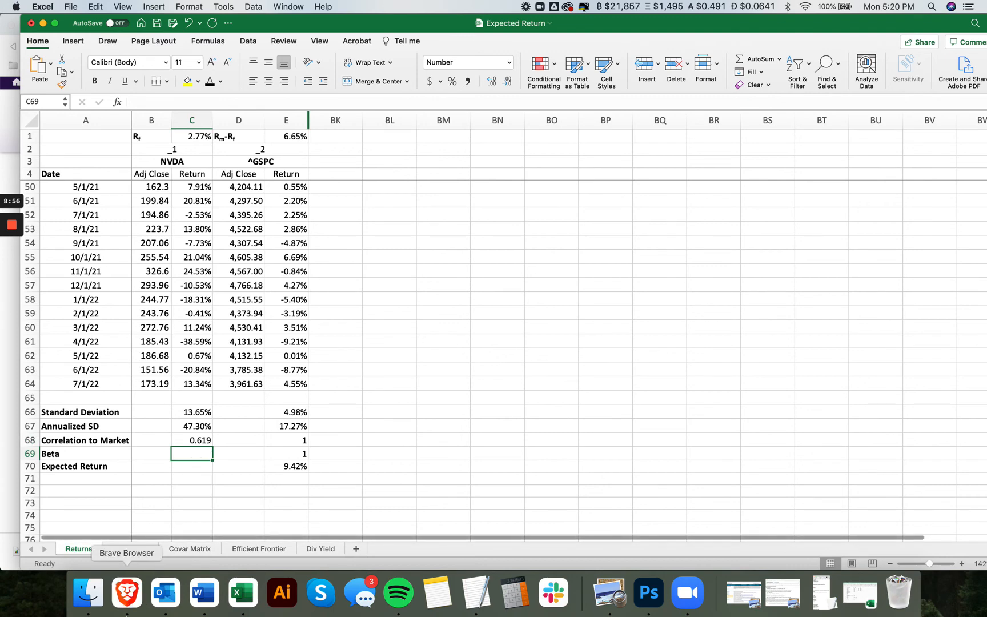
# - Switch to the Brave browser and look up NVDA's five-year monthly beta on its Yahoo Finance summary page
pyautogui.click(141, 606)
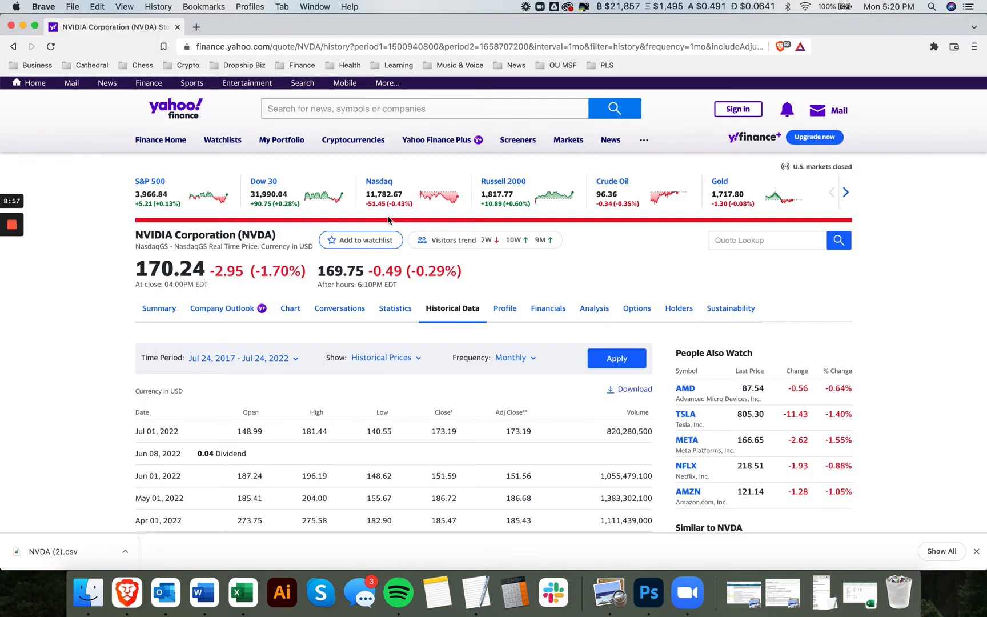
pyautogui.click(14, 47)
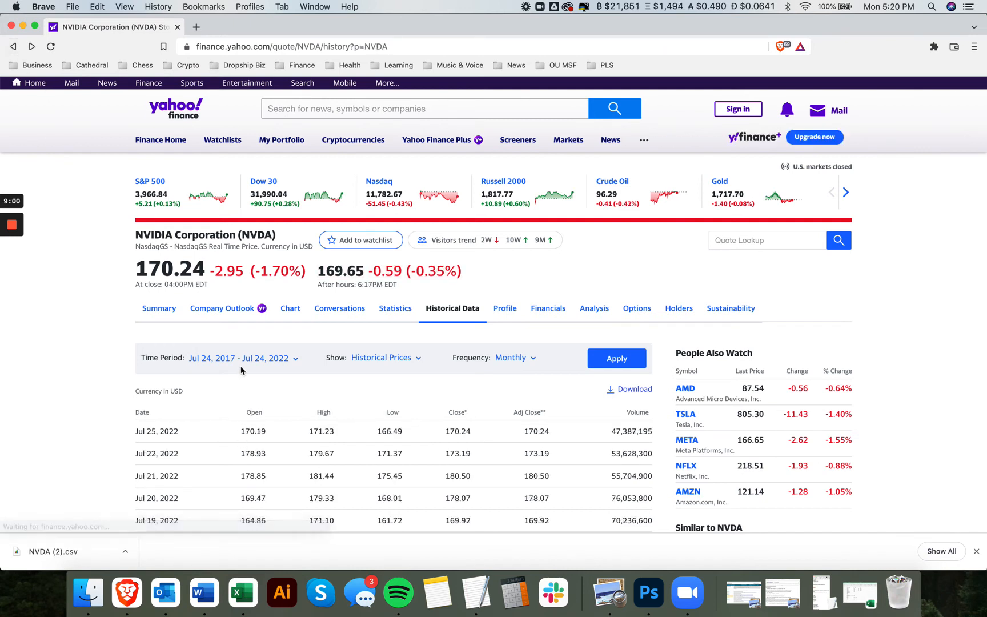
pyautogui.click(14, 46)
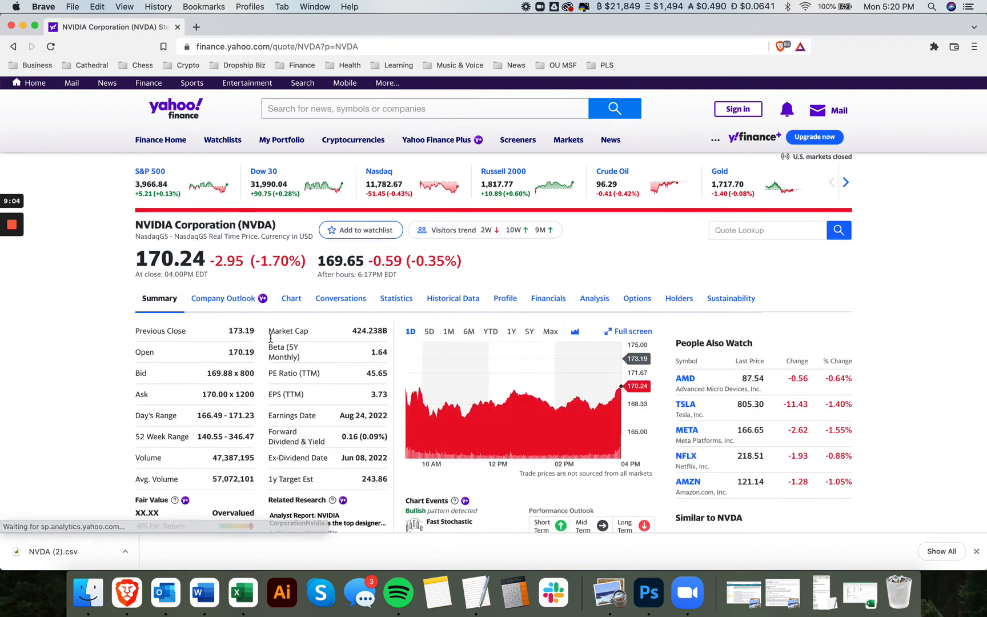
pyautogui.moveTo(367, 333); pyautogui.dragTo(404, 339)
pyautogui.click(387, 339)
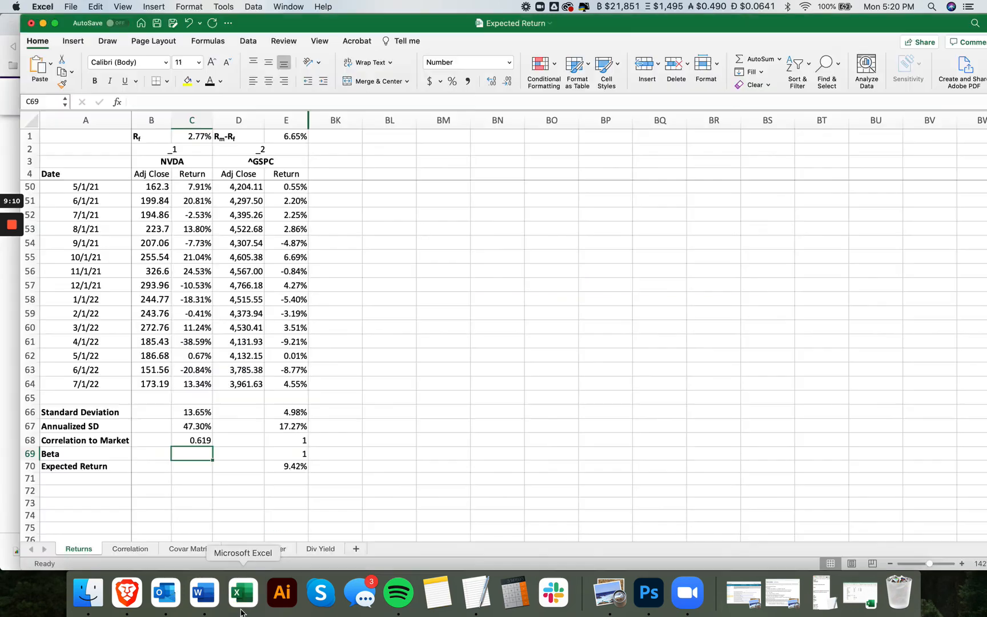
# - Switch back to Excel and calculate NVDA's beta in C69 with =C68*(C67/E67)
pyautogui.click(242, 593)
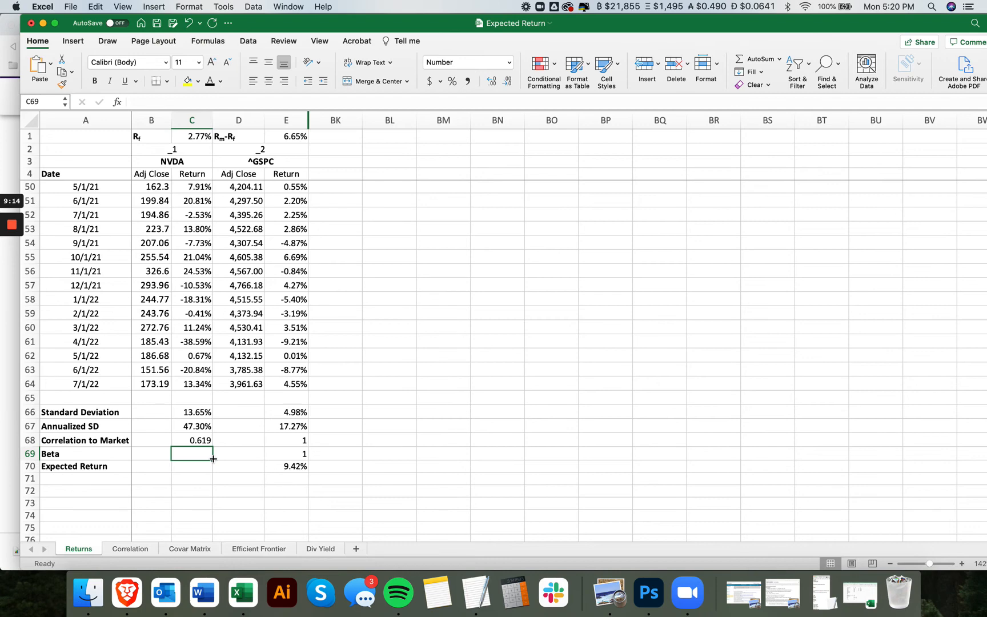
pyautogui.write('=')
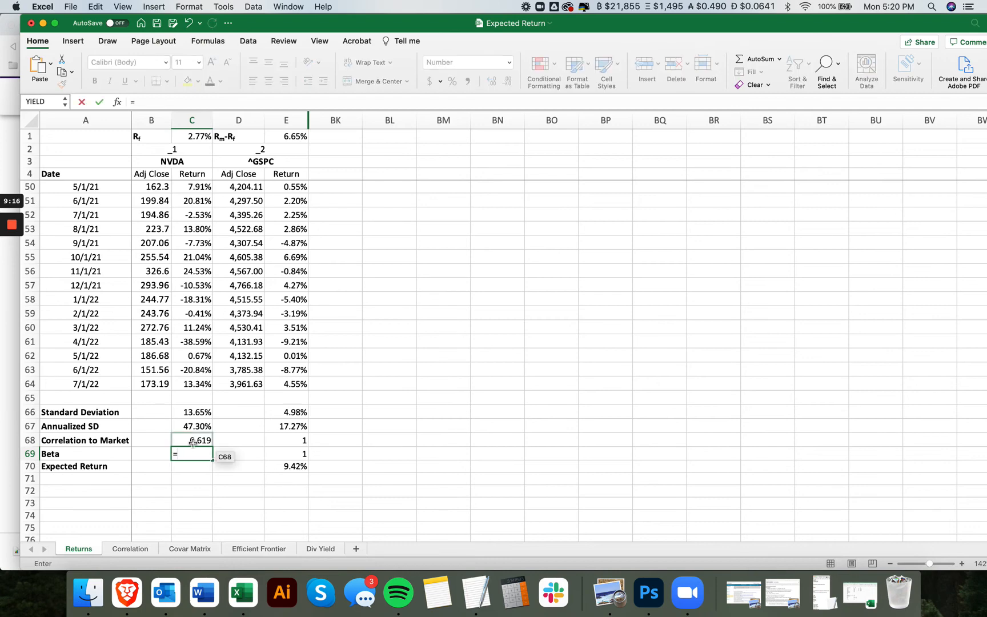
pyautogui.click(192, 441)
pyautogui.write('/')
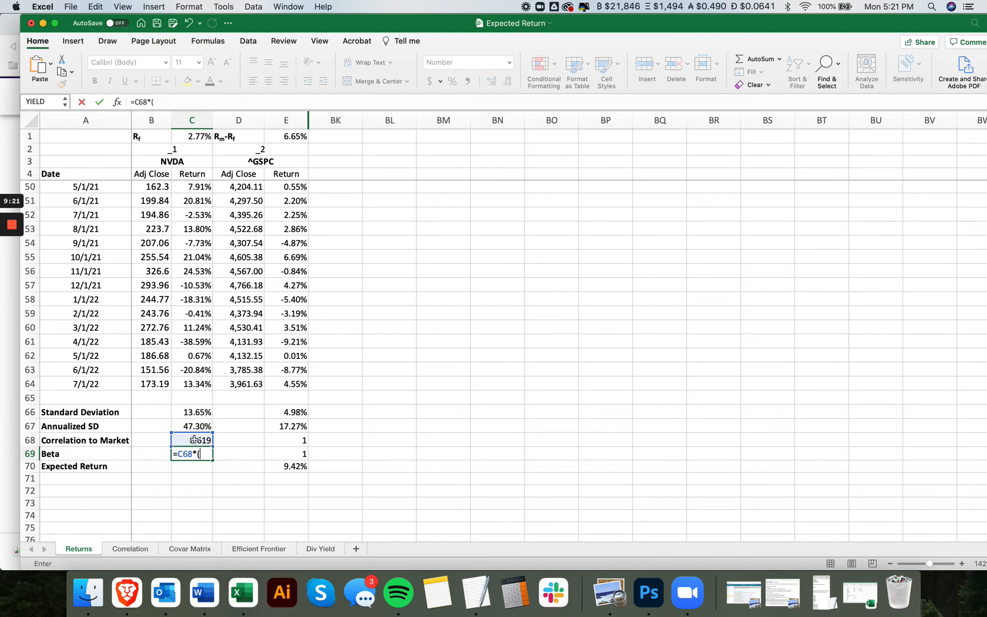
pyautogui.click(194, 426)
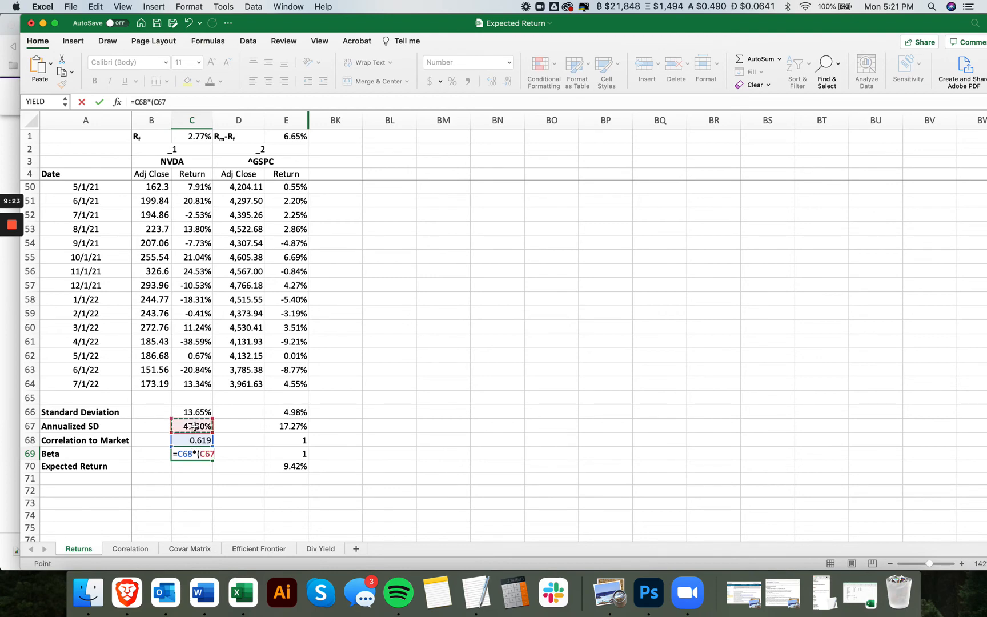
pyautogui.write('/')
pyautogui.click(295, 426)
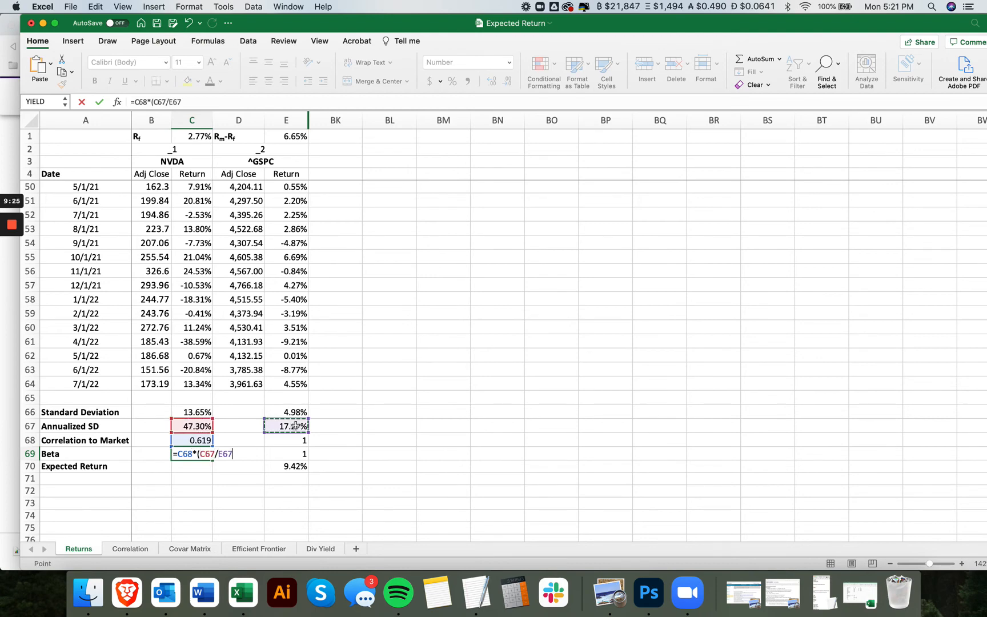
pyautogui.write(')')
pyautogui.press('Return')
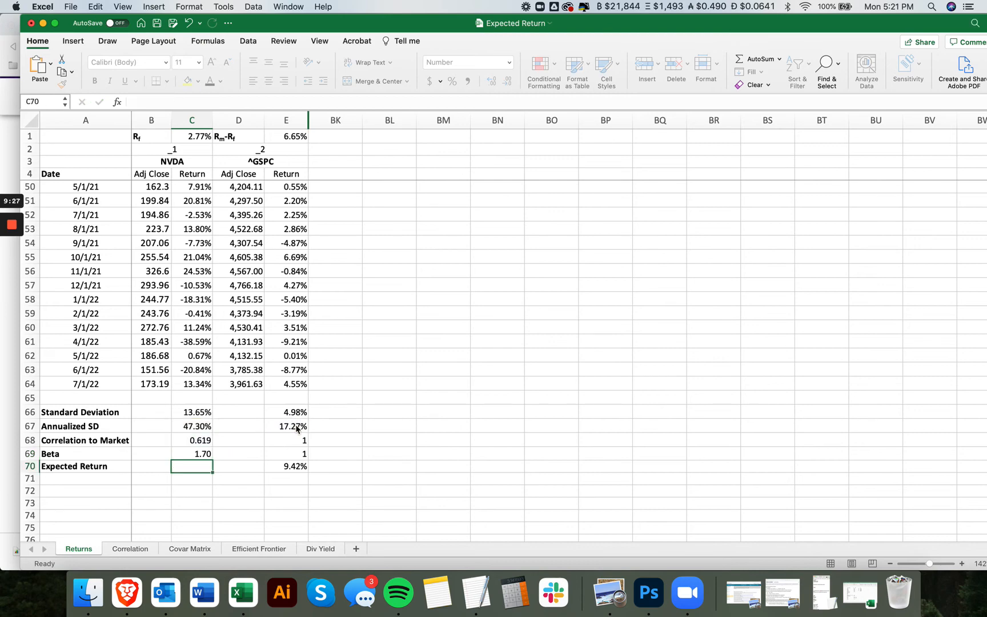
pyautogui.press('Up')
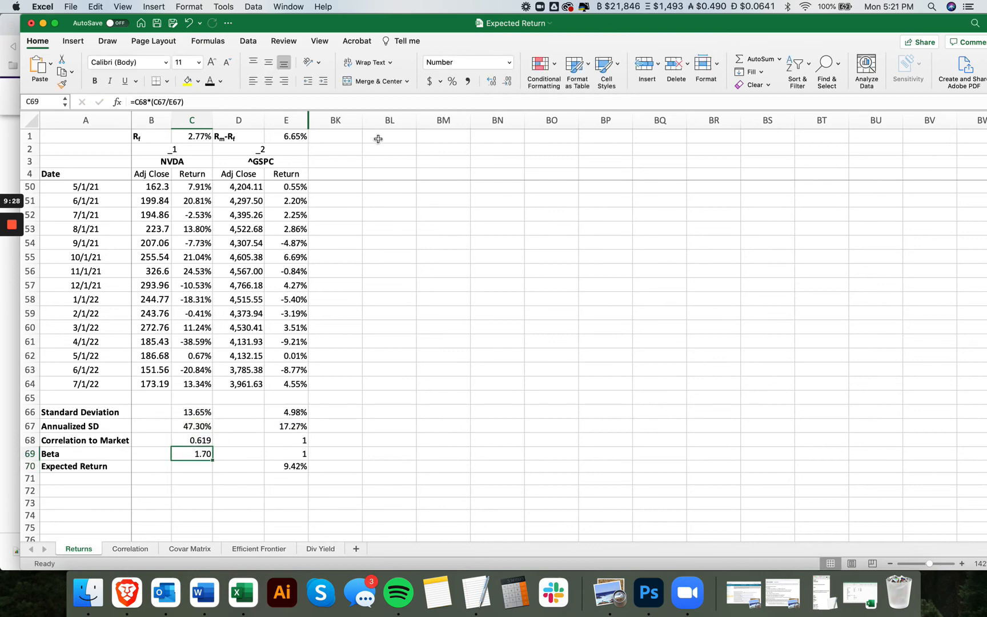
# - Calculate NVDA's expected return in C70 with =C1+C69*E1
pyautogui.click(491, 83)
pyautogui.click(509, 83)
pyautogui.click(198, 466)
pyautogui.scroll(-1, 205, 501)
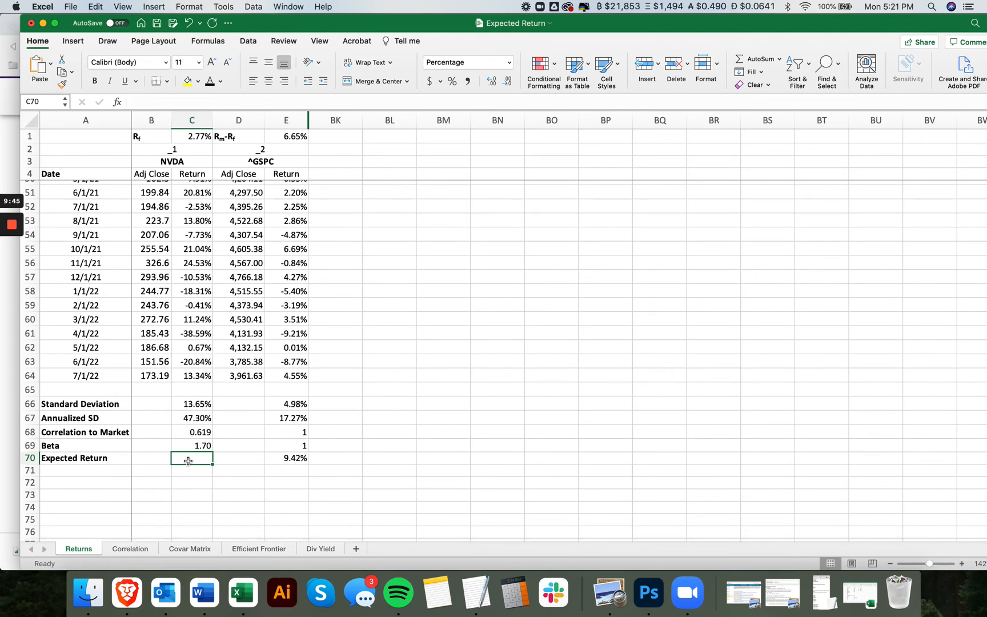
pyautogui.write('=')
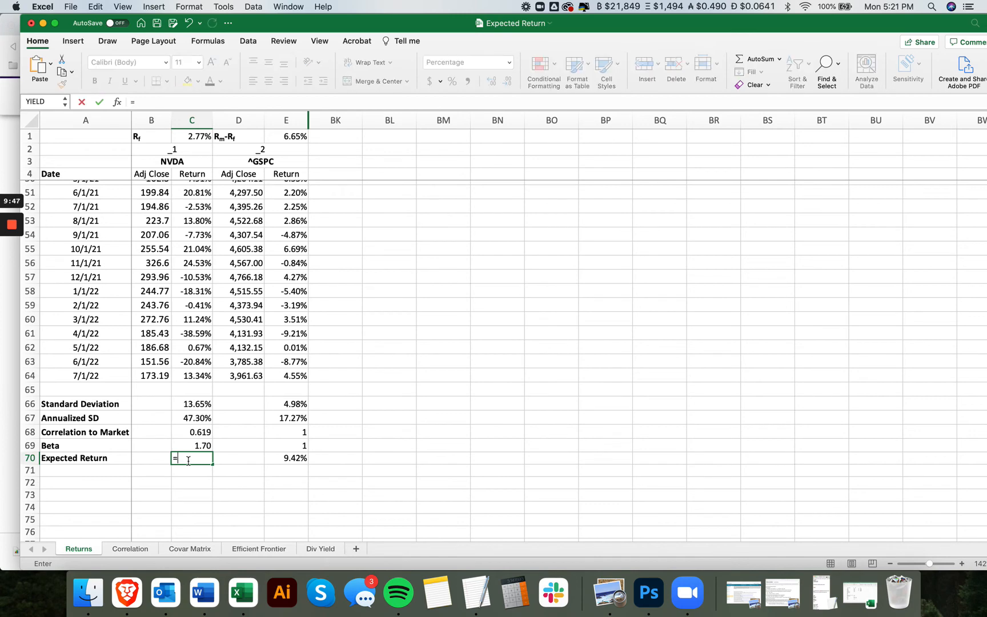
pyautogui.click(195, 137)
pyautogui.write('+')
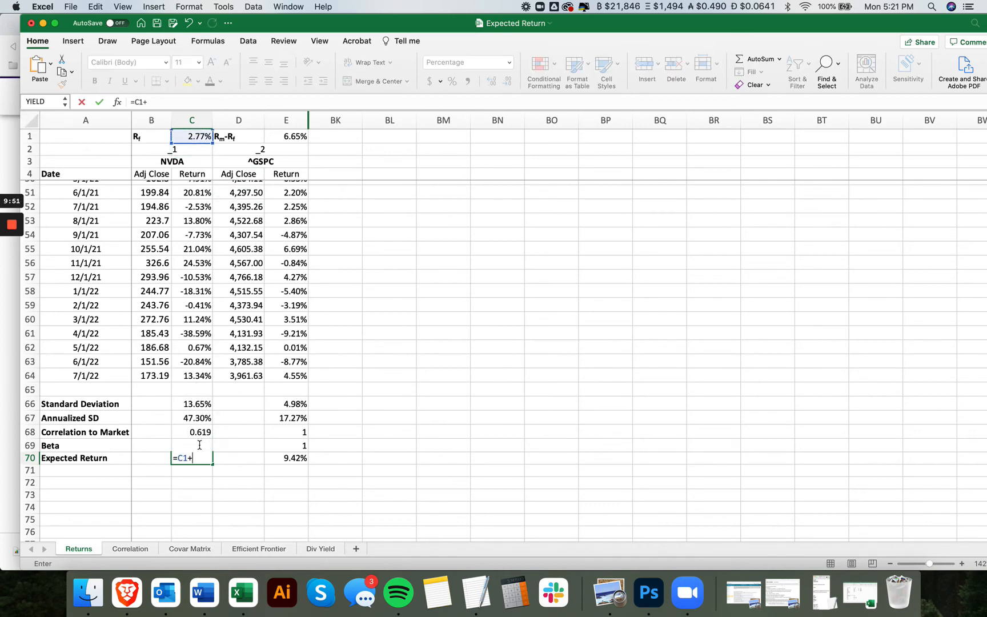
pyautogui.write('C')
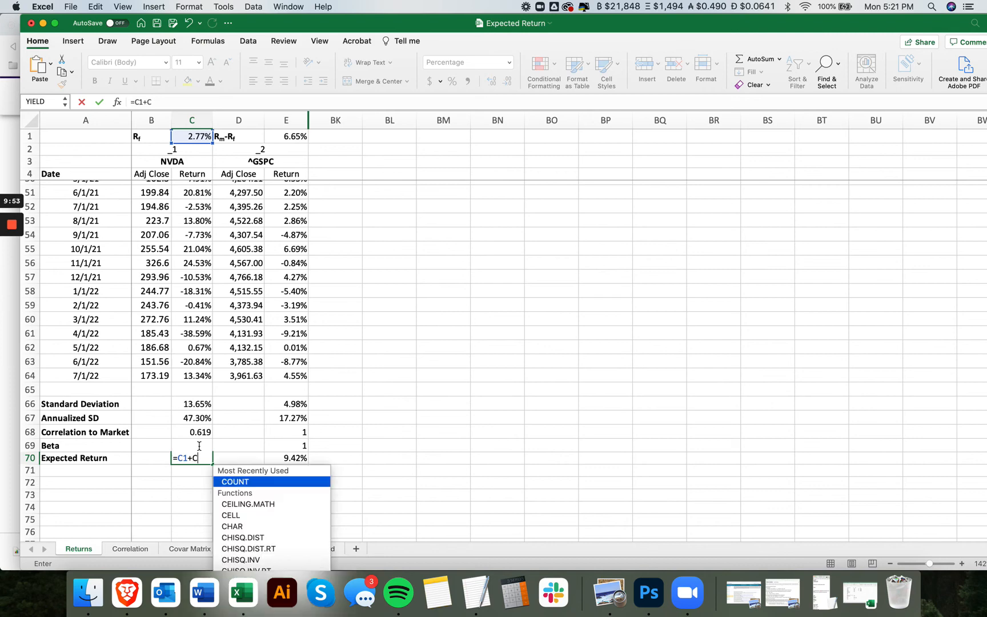
pyautogui.write('69')
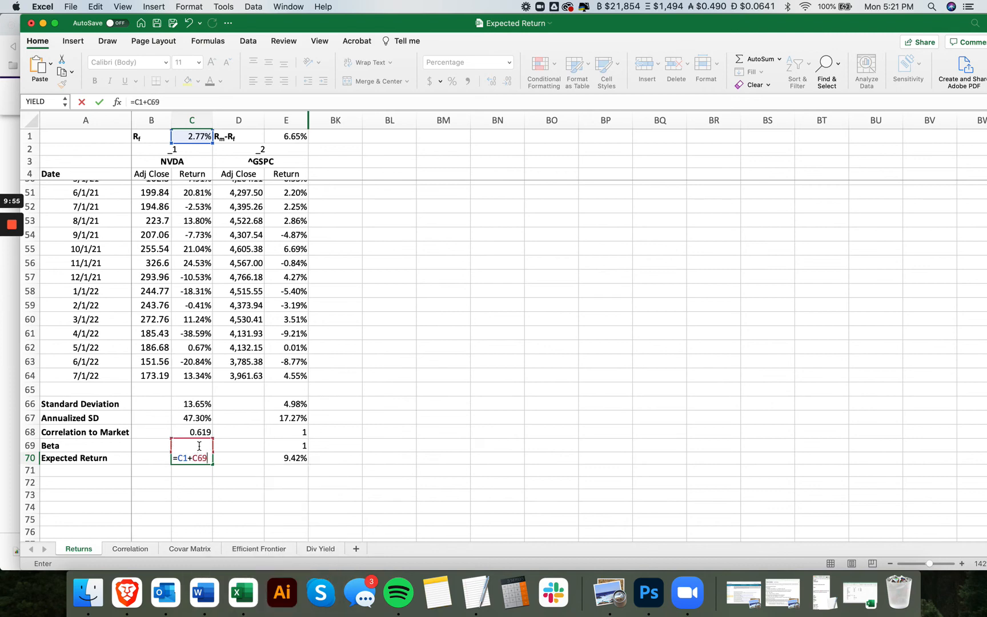
pyautogui.write('*')
pyautogui.click(292, 135)
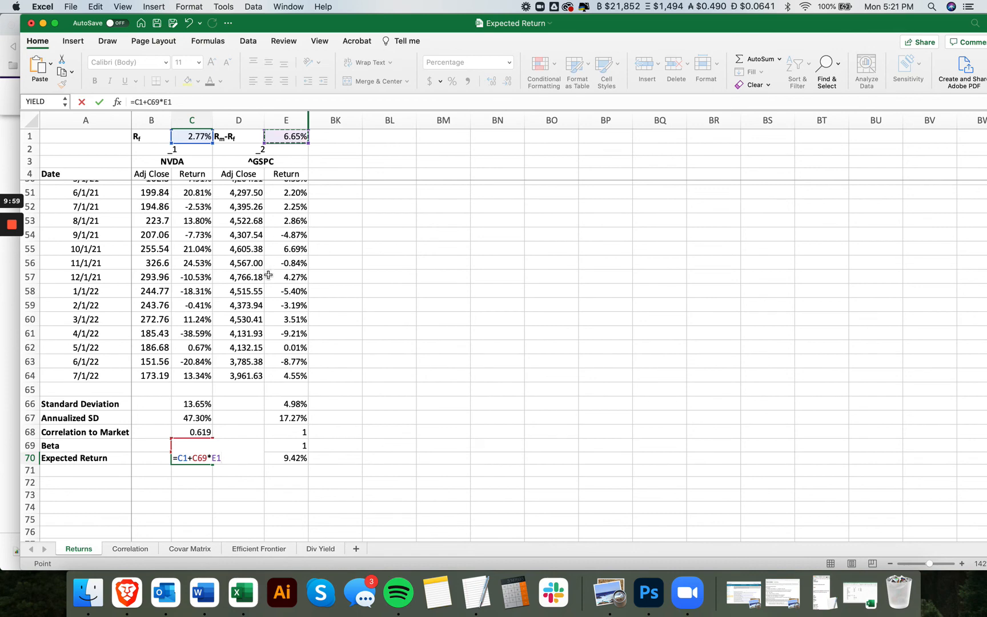
pyautogui.press('Return')
pyautogui.click(198, 459)
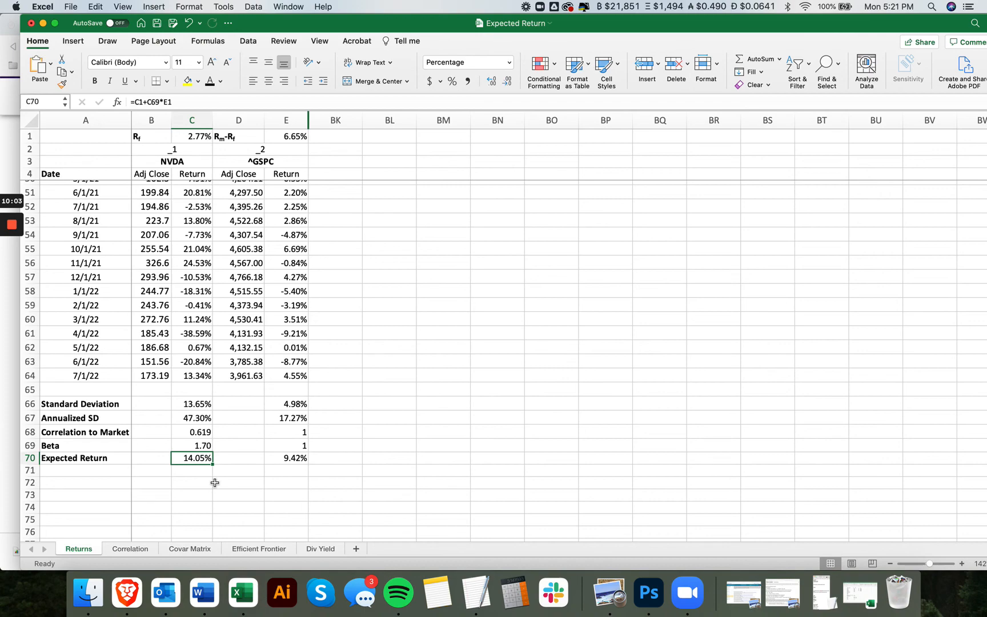
pyautogui.scroll(9, 200, 485)
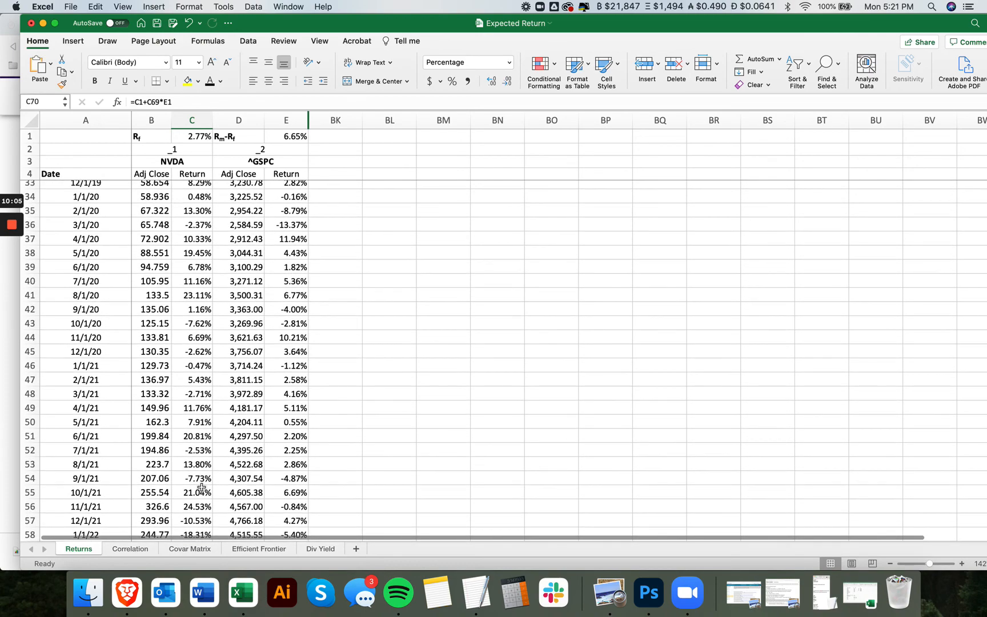
pyautogui.scroll(-10, 202, 487)
pyautogui.scroll(1, 201, 485)
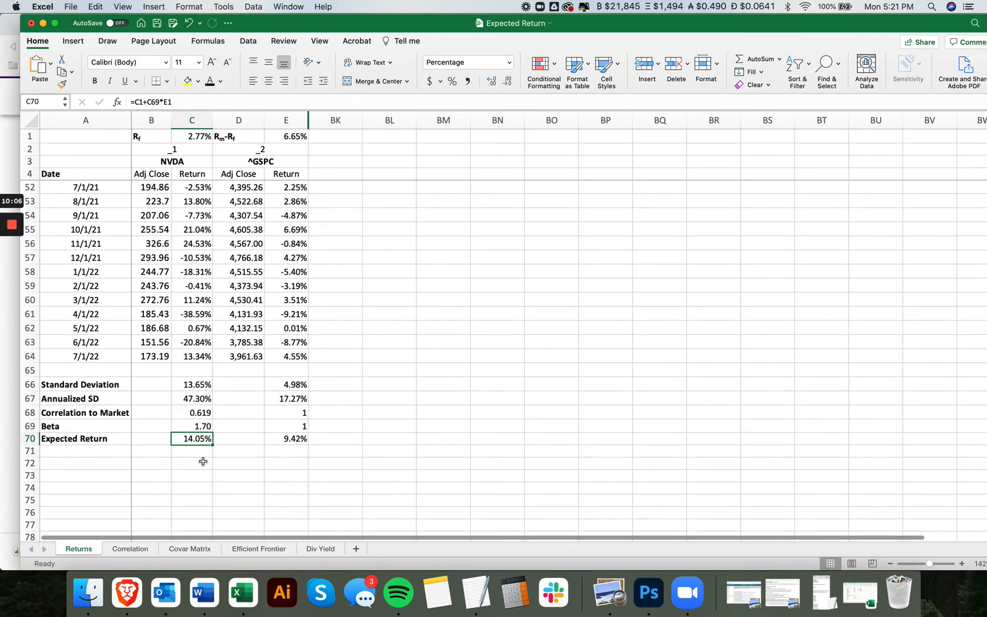